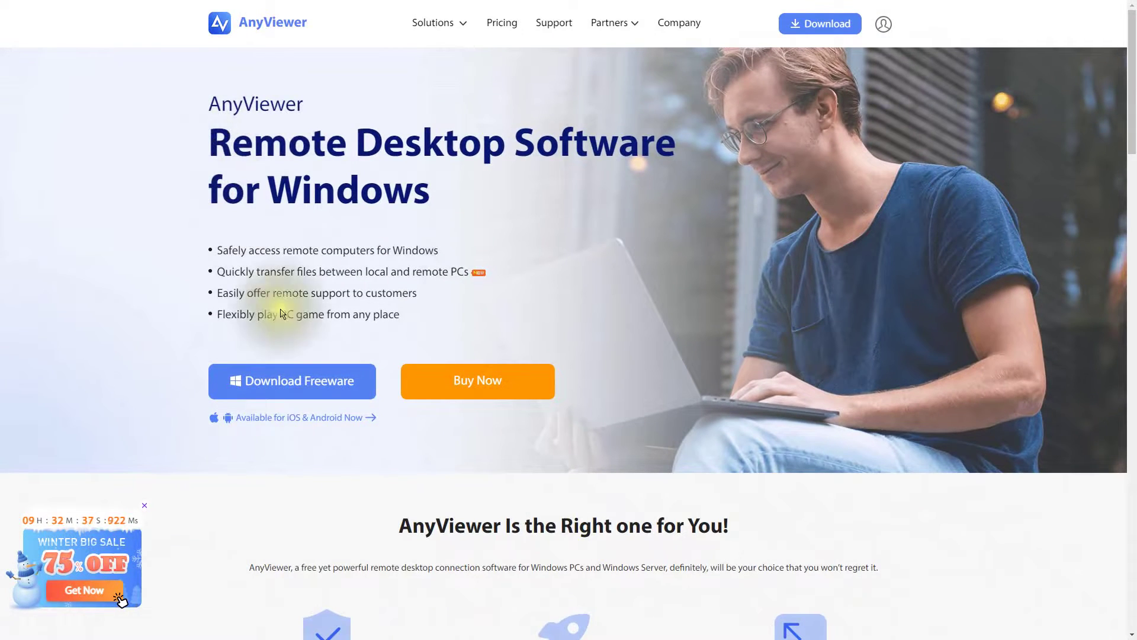
- Scroll the home page to the Safe & Reliable, Fast & Stable and Flexible & Considerate features
scroll(1134, 160, "down", 1)
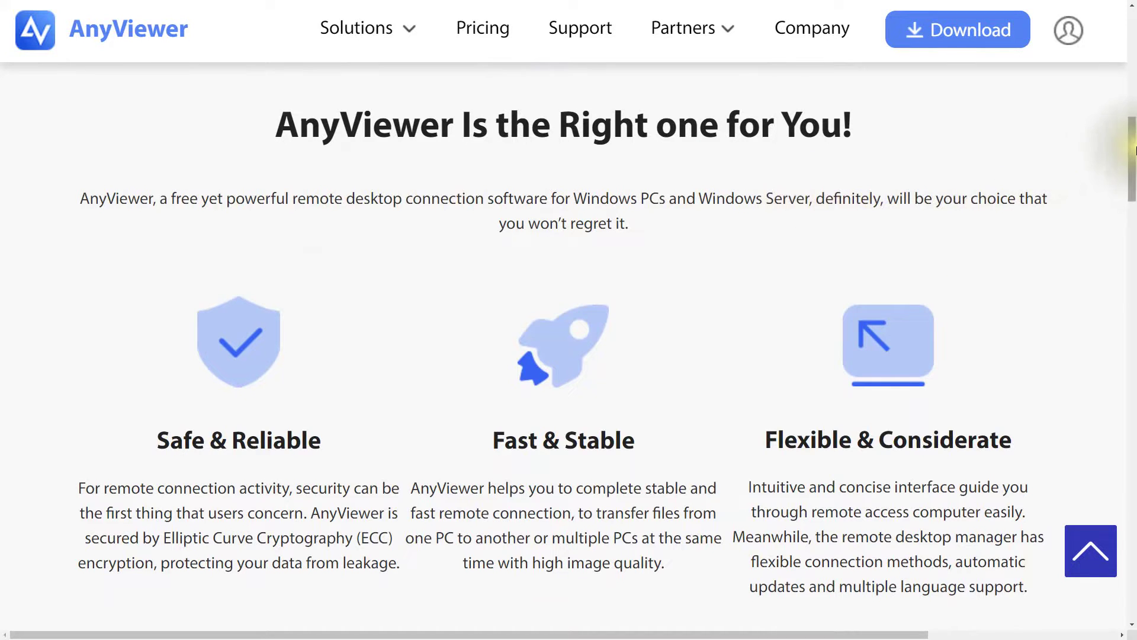
left_click_drag(1133, 150, 1132, 173)
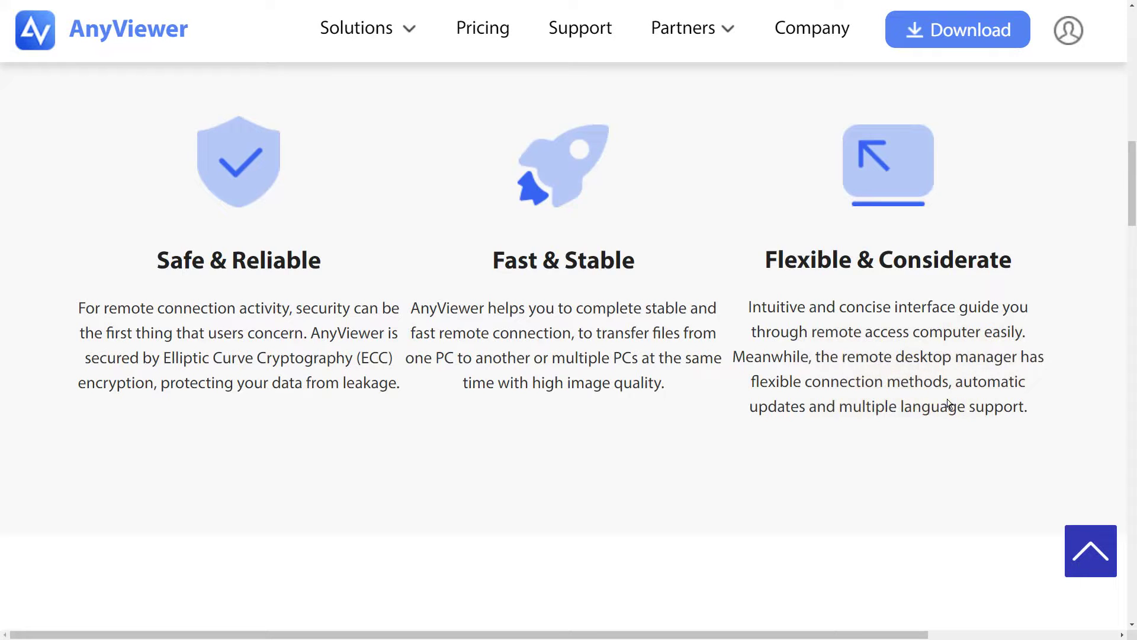
scroll(896, 450, "down", 5)
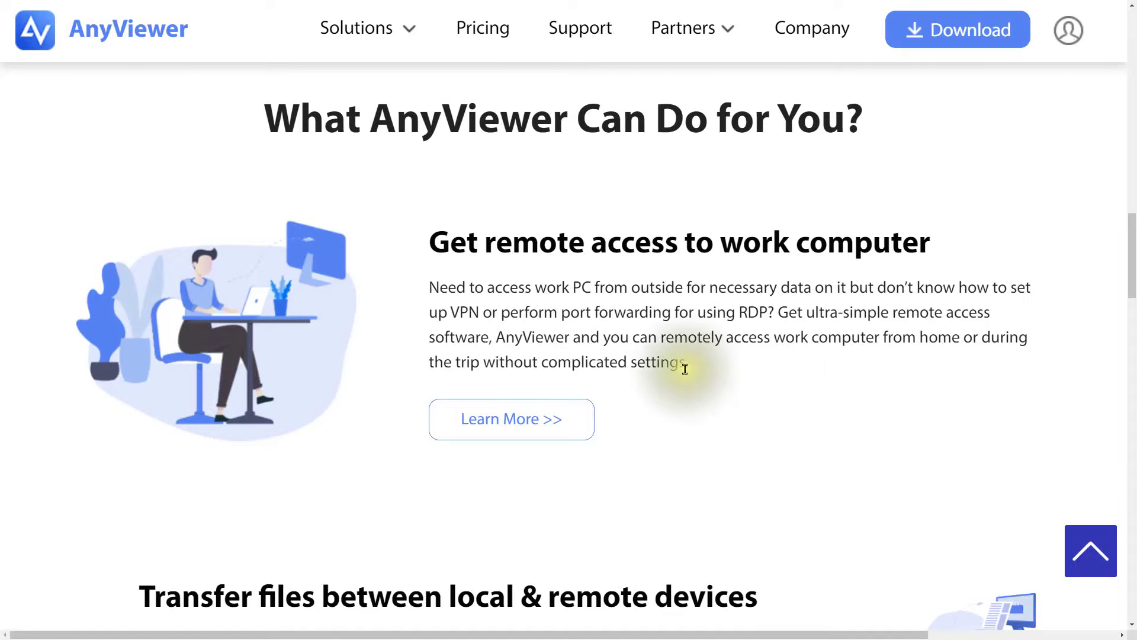
- Scroll past 'What AnyViewer Can Do for You?' to Daniel's review in 'What Our Users Say?'
left_click_drag(1131, 245, 1131, 299)
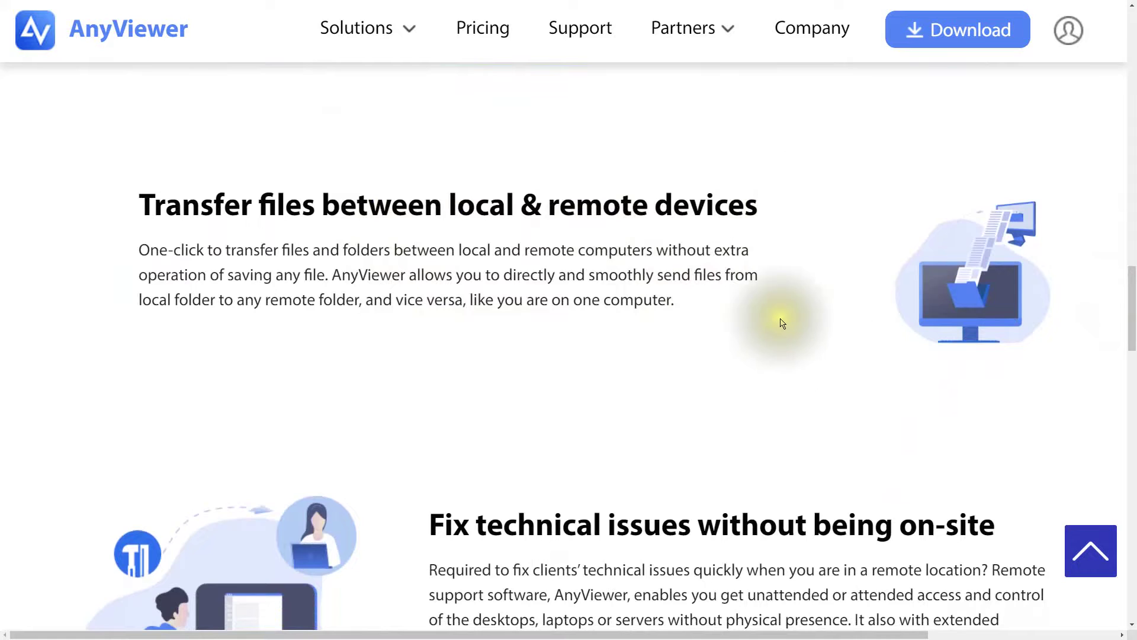
left_click_drag(1130, 284, 1131, 320)
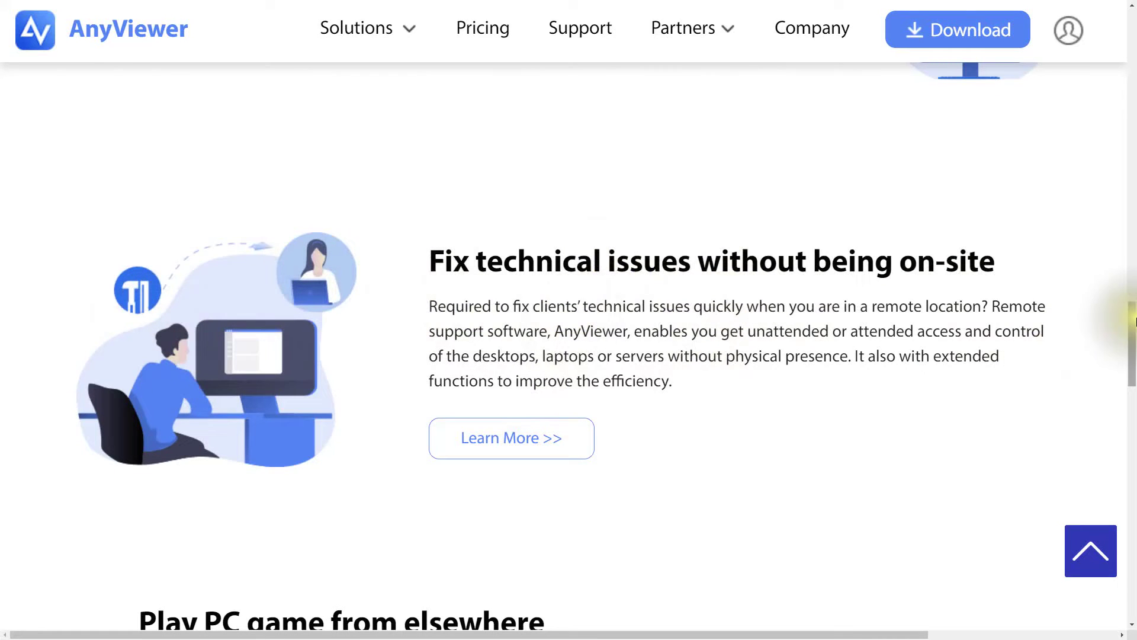
left_click_drag(1132, 322, 1132, 385)
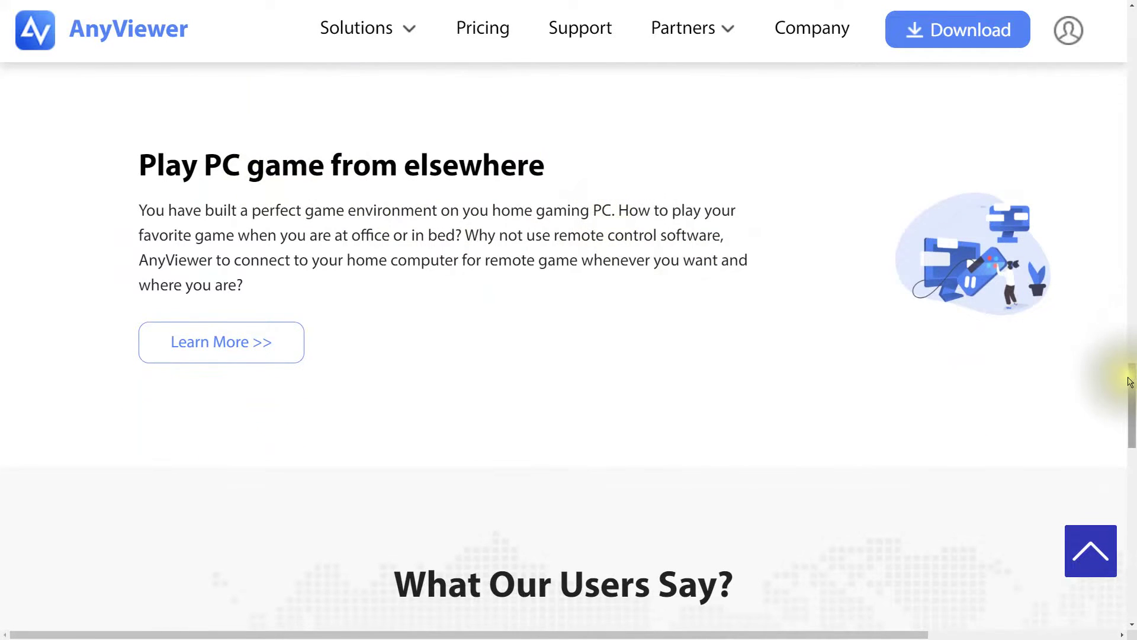
left_click_drag(1131, 382, 1131, 425)
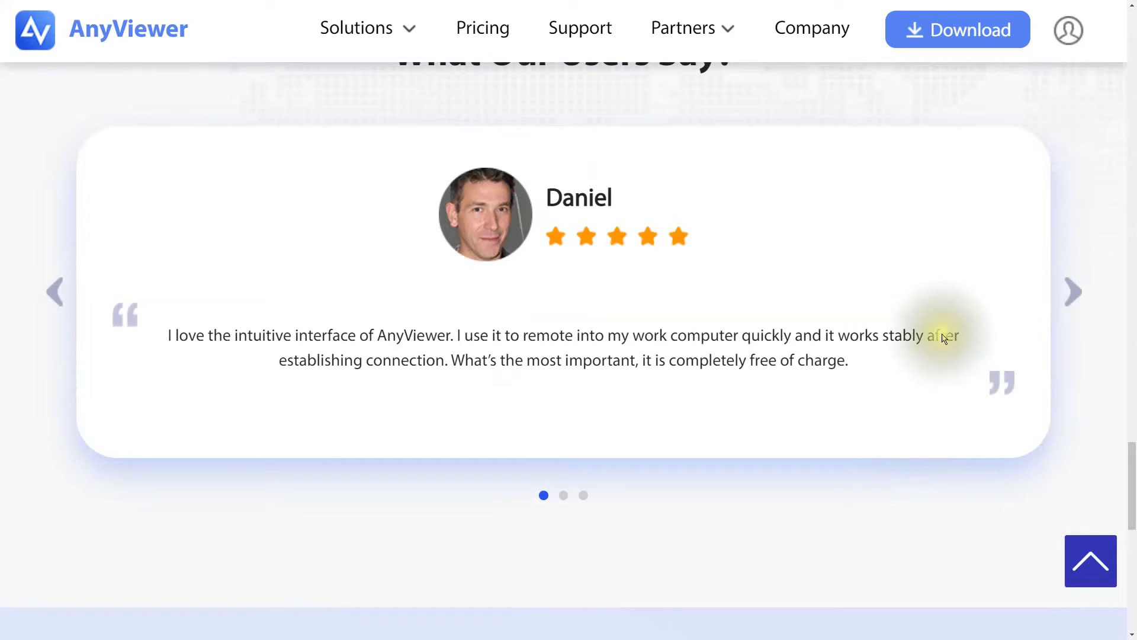
- Download and save AnyViewerSetup.exe for Windows, then launch the installer
left_click(947, 40)
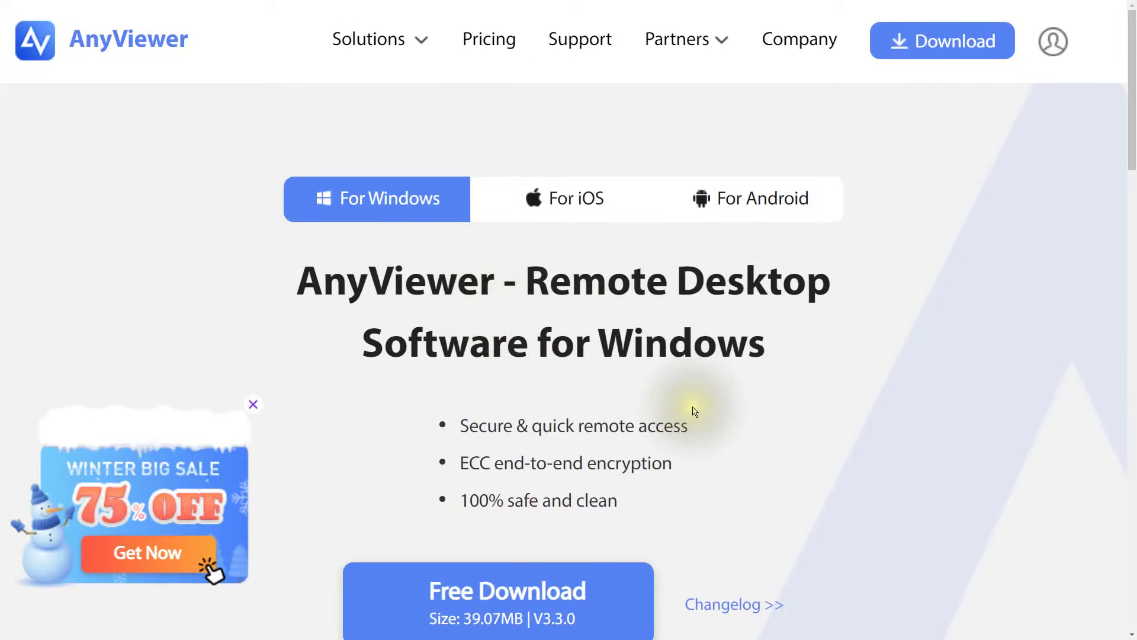
scroll(652, 409, "down", 3)
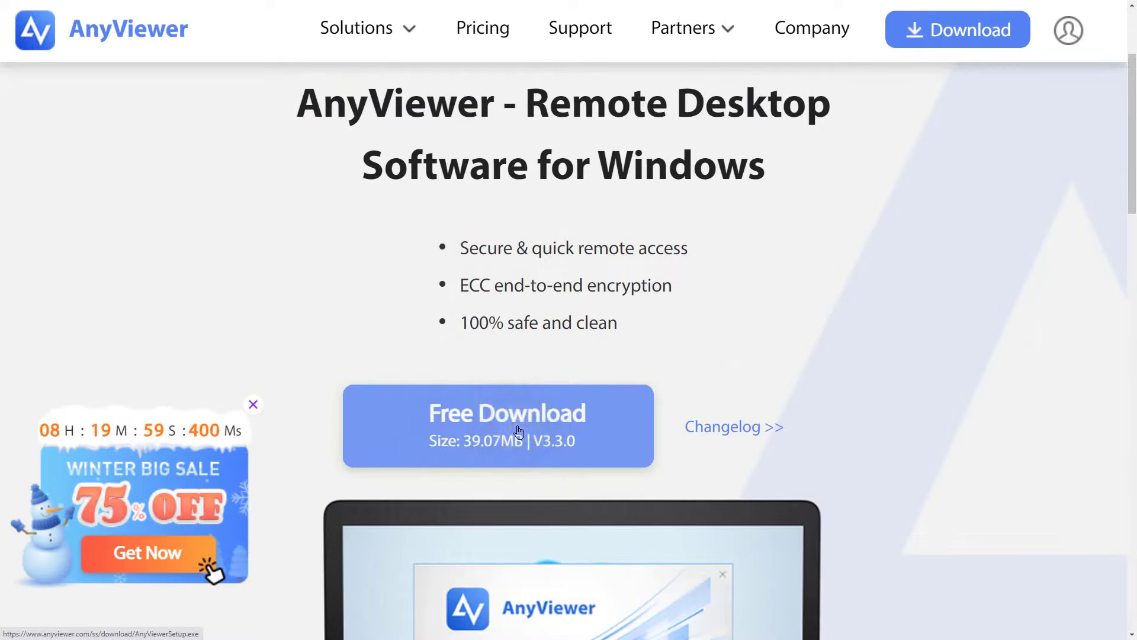
left_click(521, 433)
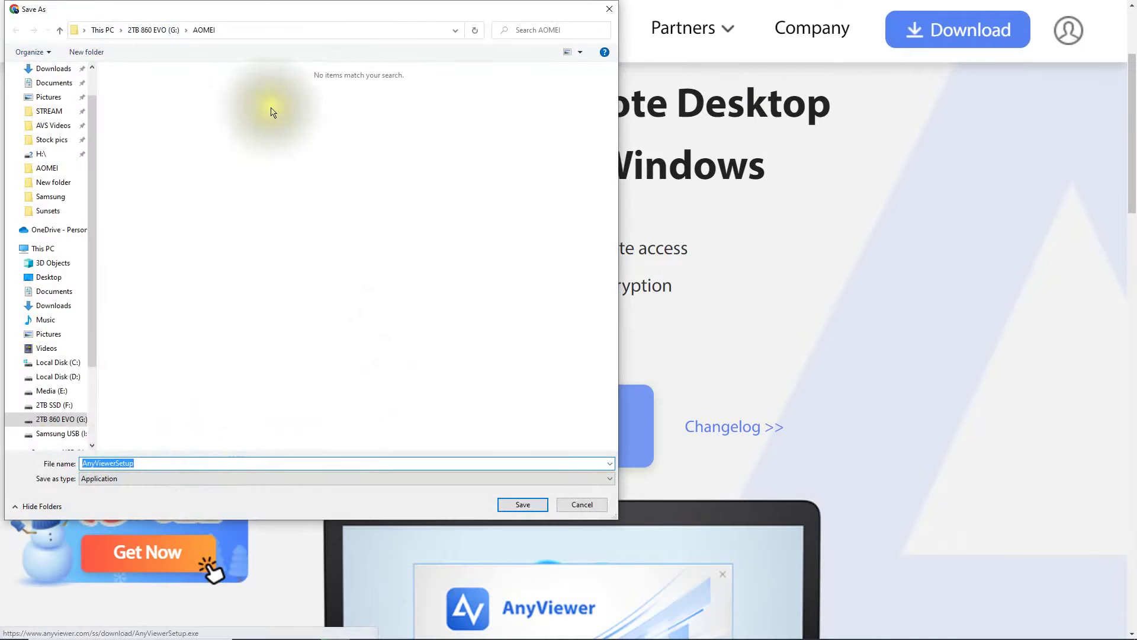
left_click(524, 505)
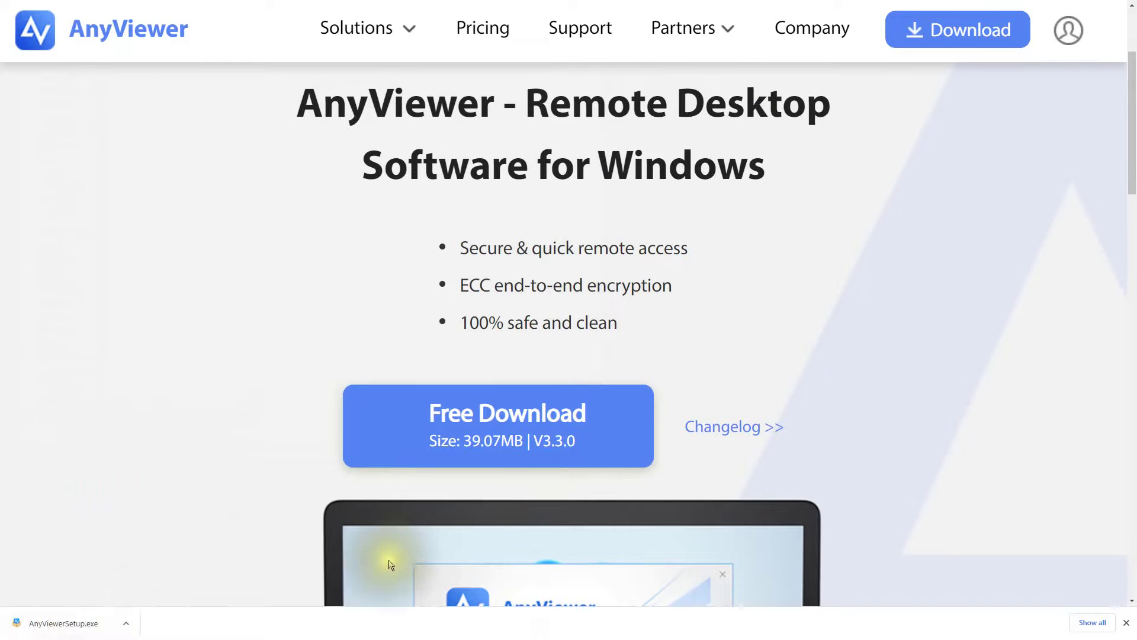
left_click(56, 622)
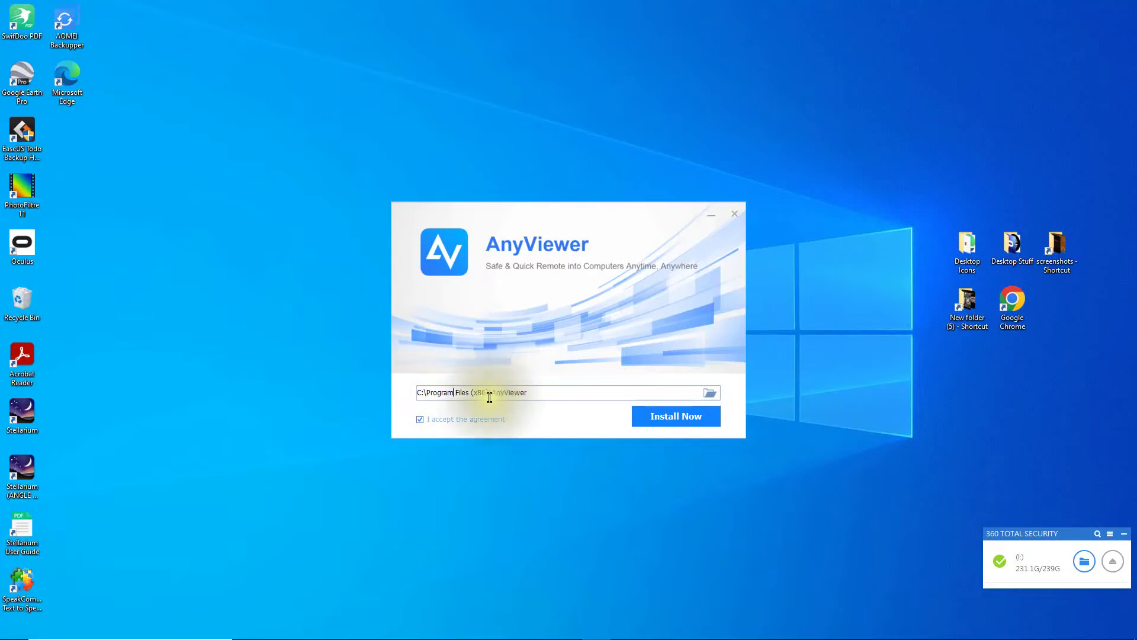
- Install AnyViewer 3.3.0 in the default location and launch it, showing this device's ID
left_click(689, 420)
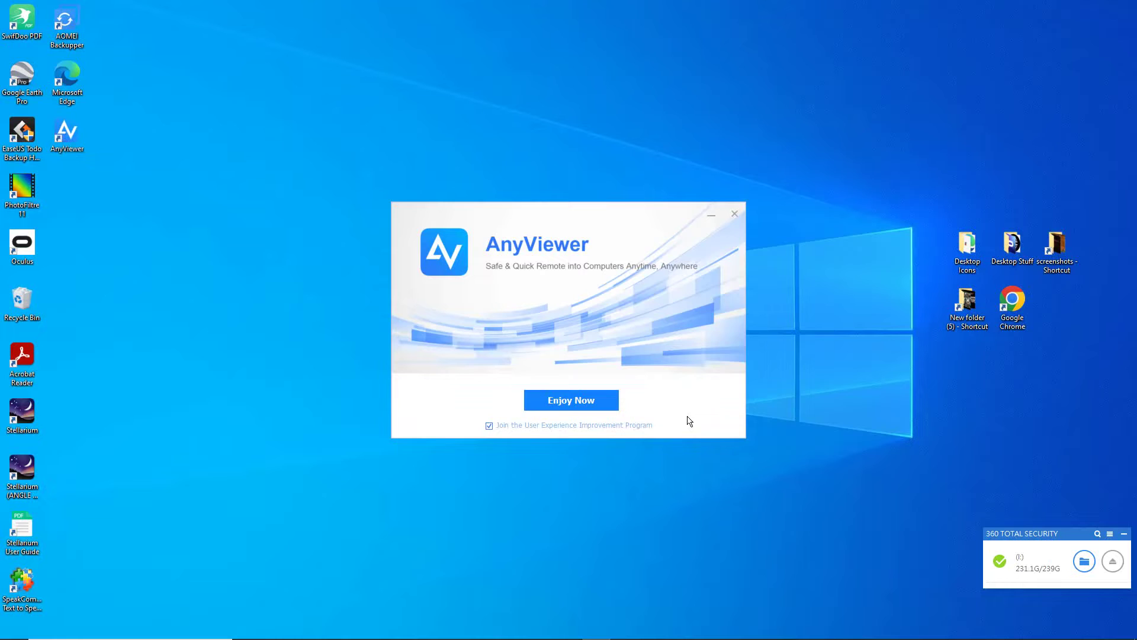
left_click(583, 401)
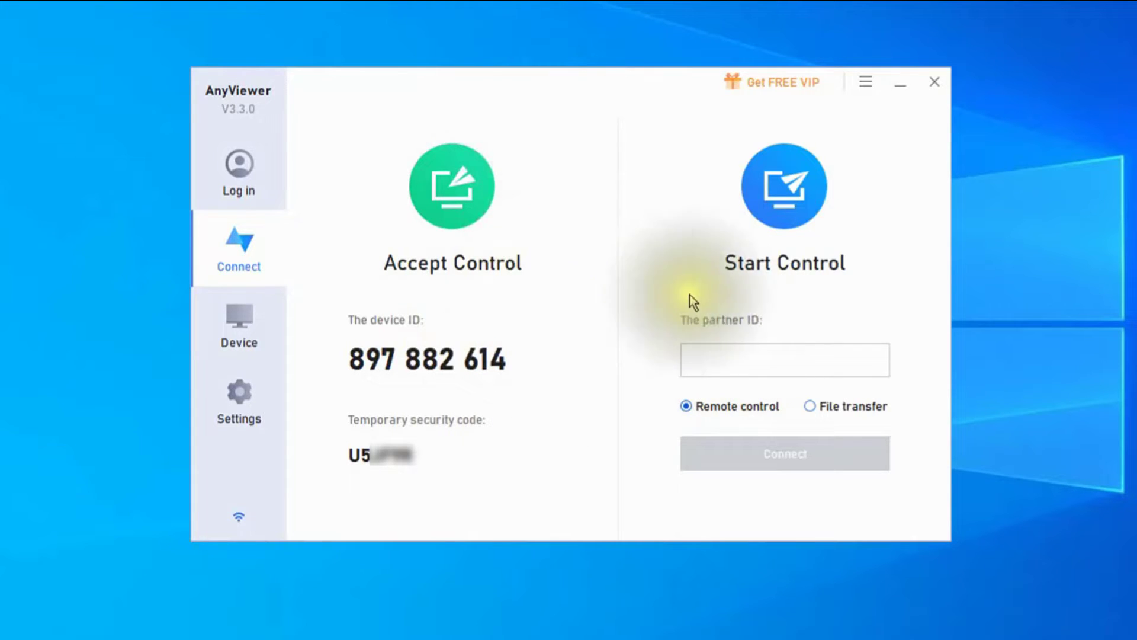
left_click(711, 356)
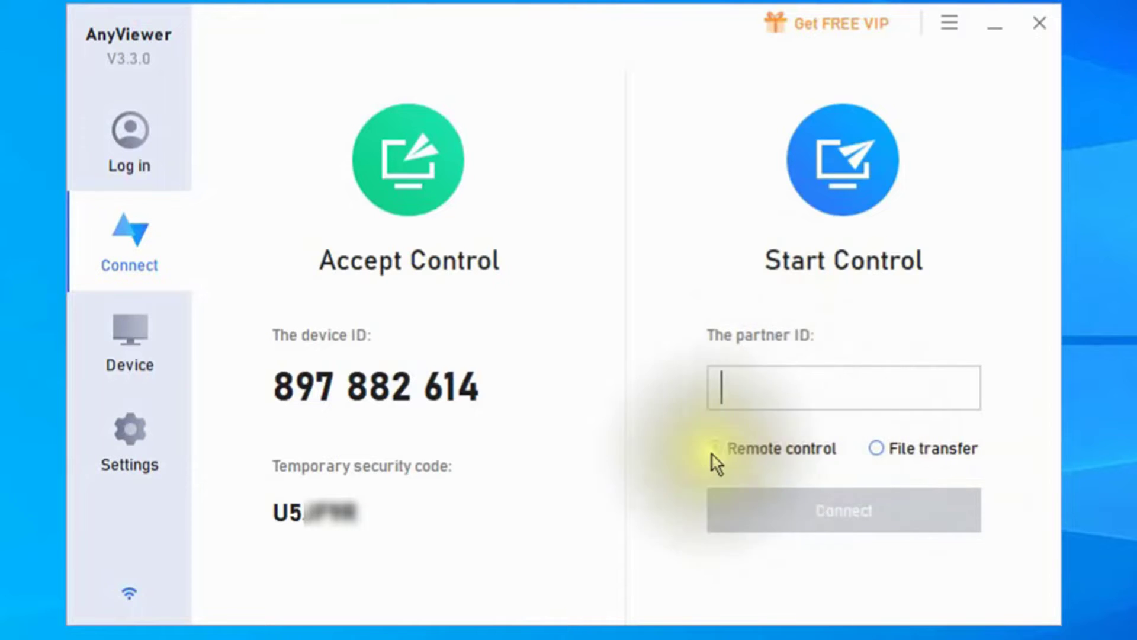
- Enter the work PC's partner ID ('1') and send a Remote control connection request
left_click(743, 373)
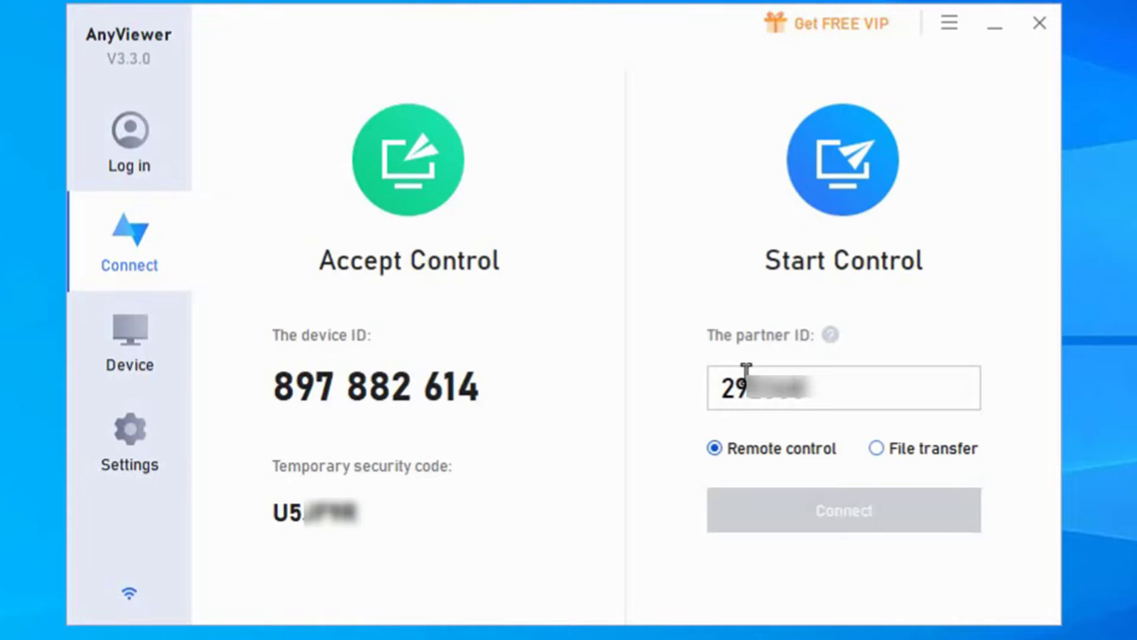
type("1")
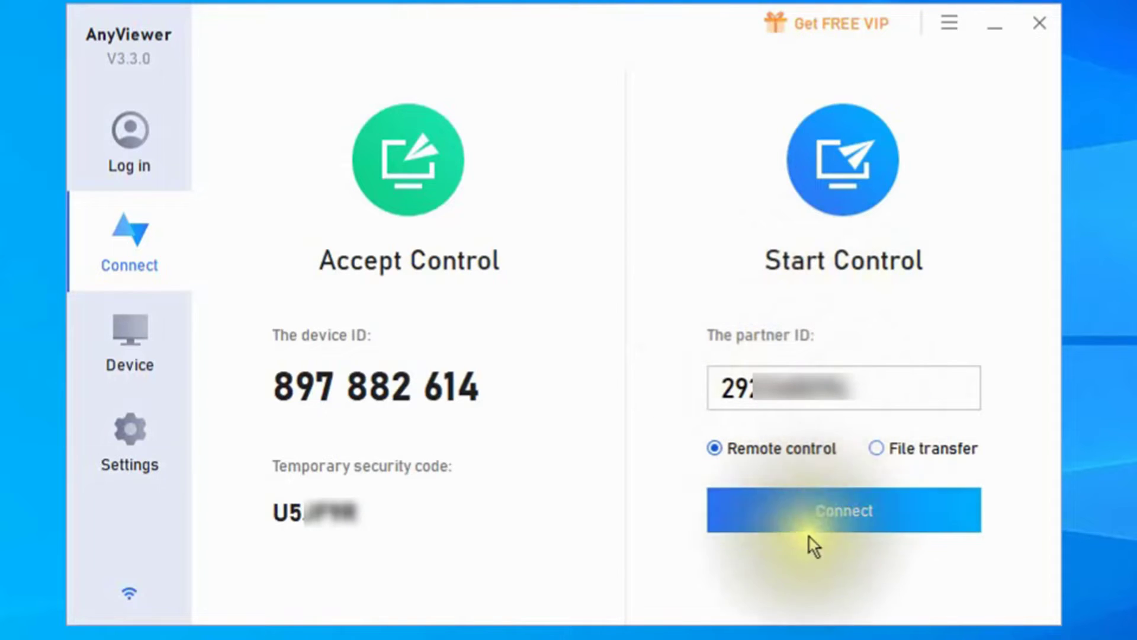
left_click(841, 522)
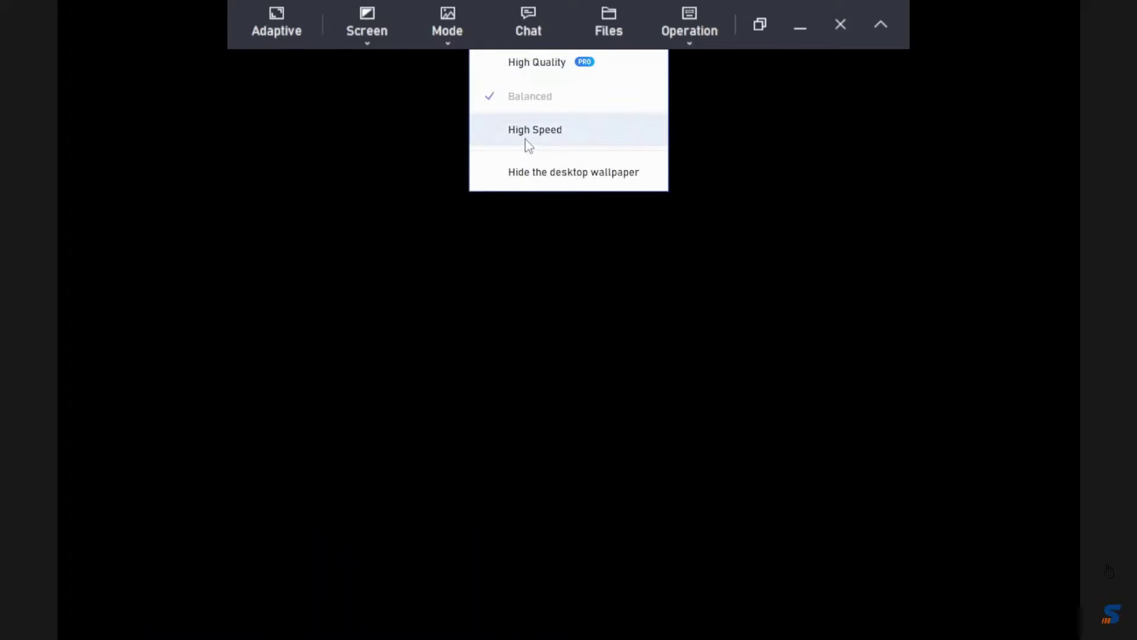
- Close the display mode options to view the remote Windows desktop
left_click(375, 556)
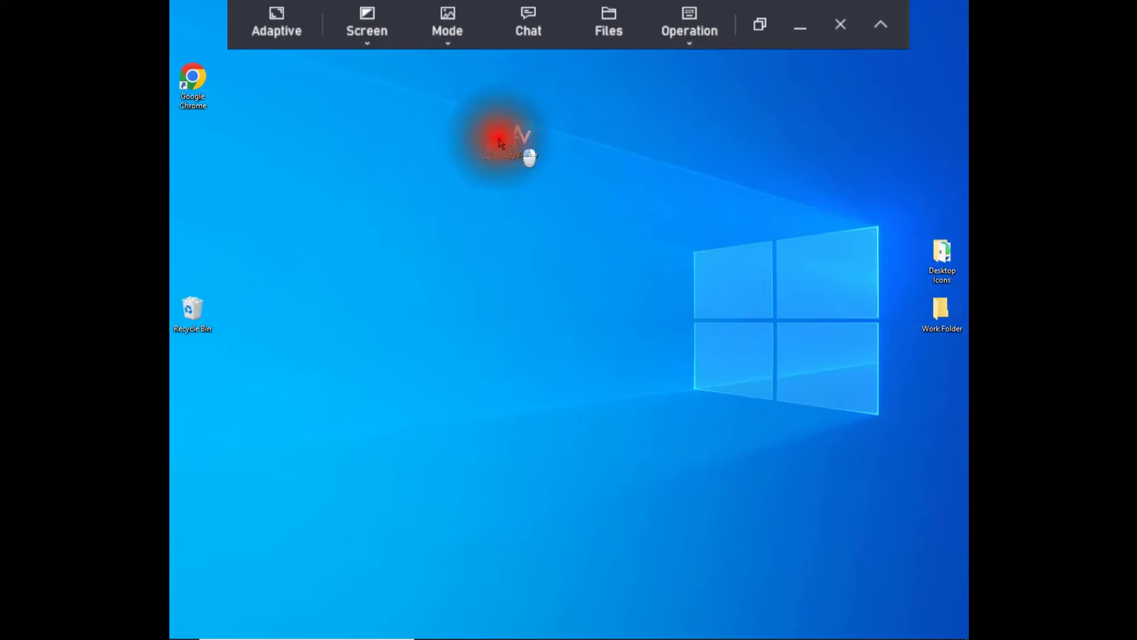
- On the remote PC, launch Chrome and open My Drive in Google Drive
left_click_drag(499, 142, 197, 141)
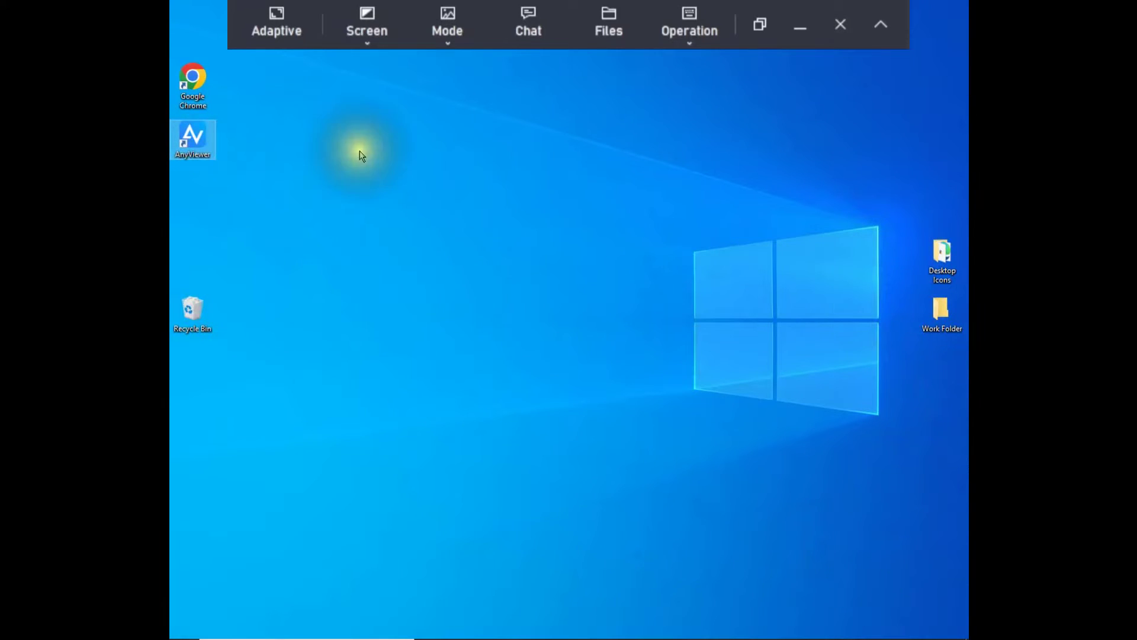
double_click(194, 89)
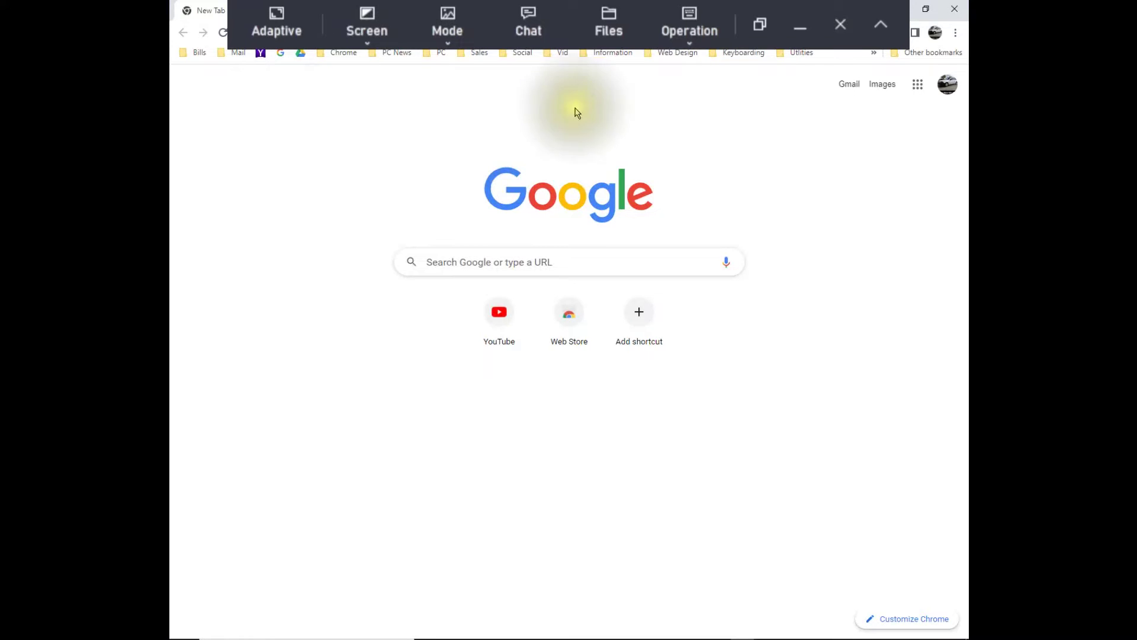
left_click(918, 89)
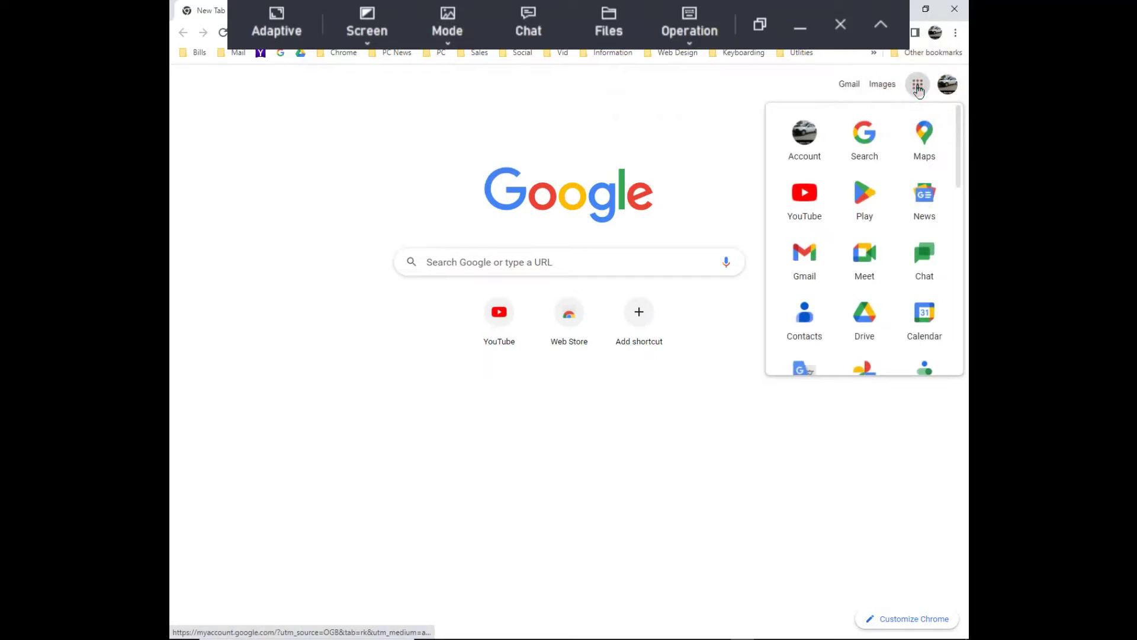
scroll(901, 302, "down", 2)
left_click(866, 195)
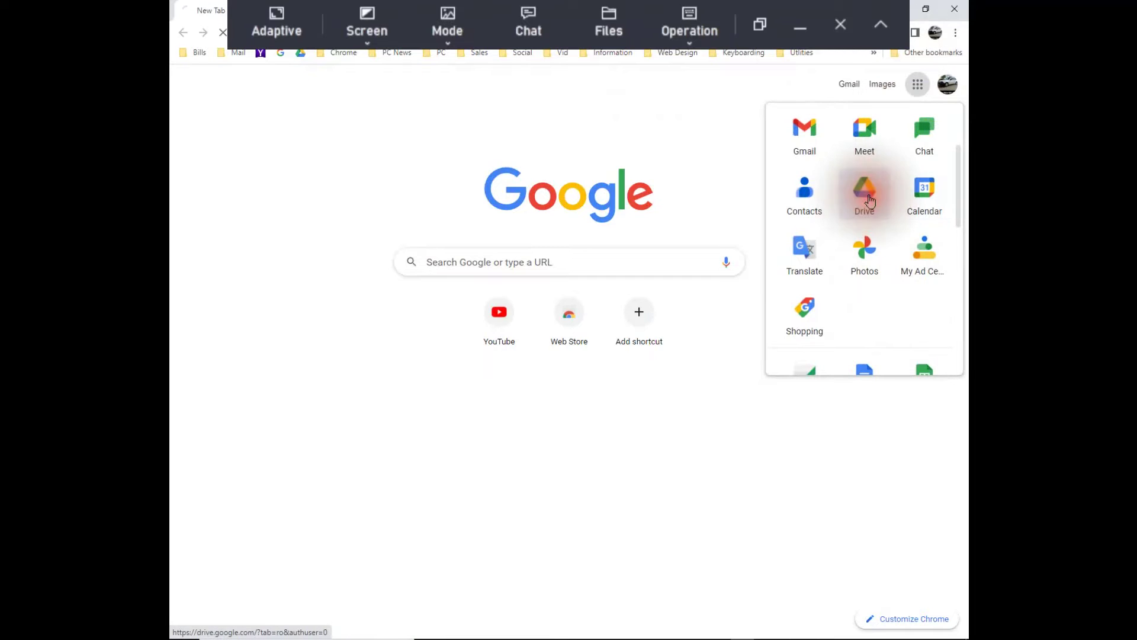
left_click(858, 197)
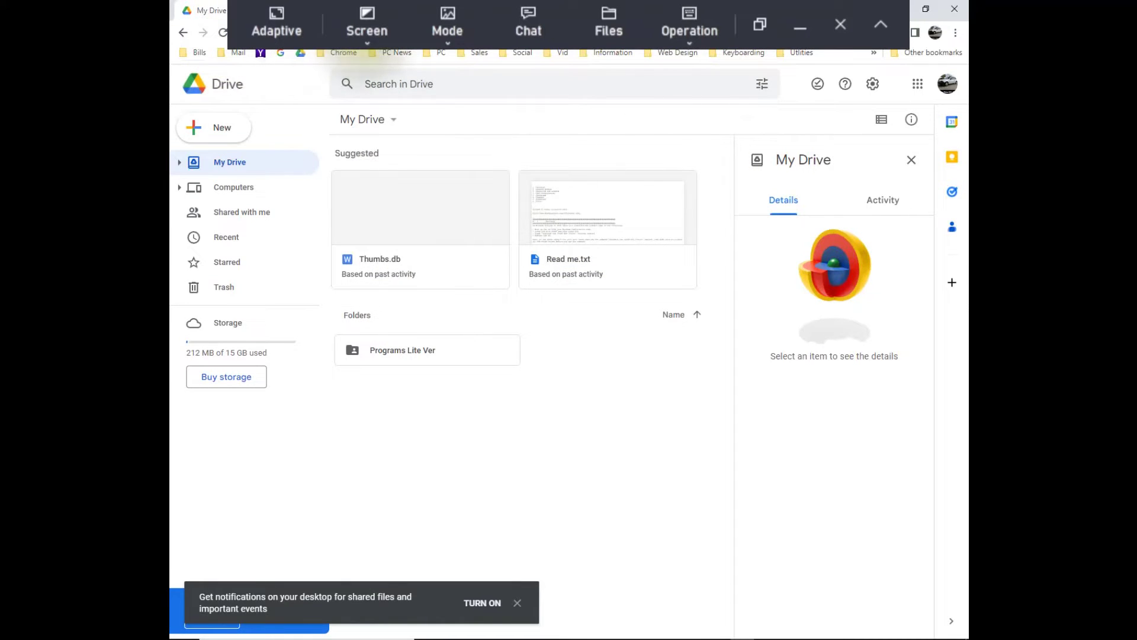
- Play the review video on YouTube, lower its volume, pause at 0:08, and dismiss the TV popup
left_click(341, 52)
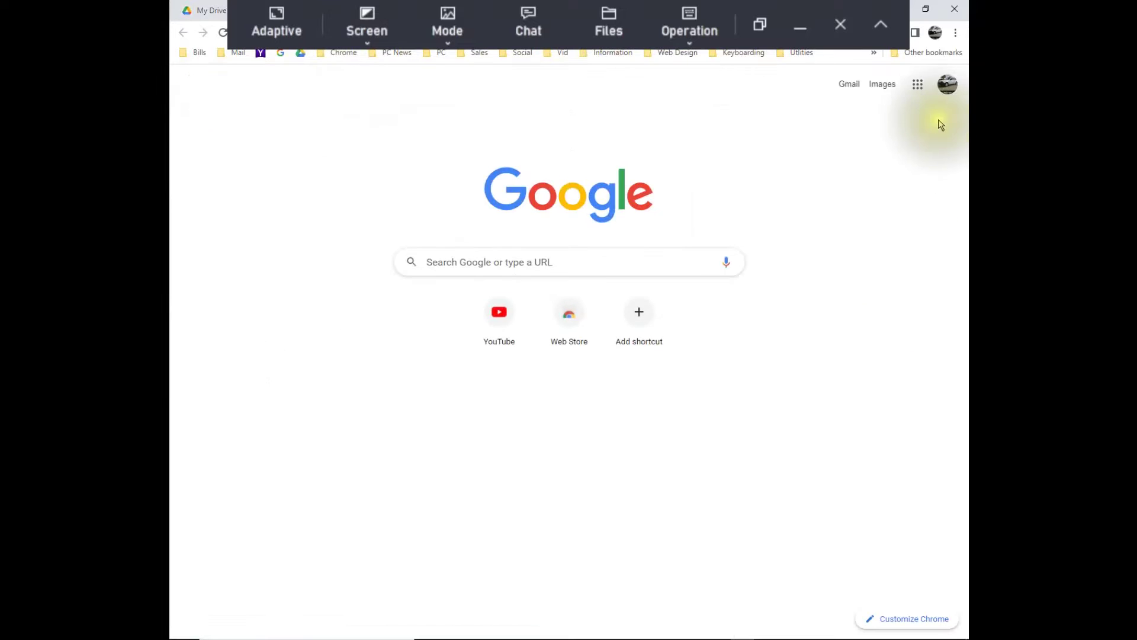
left_click(918, 84)
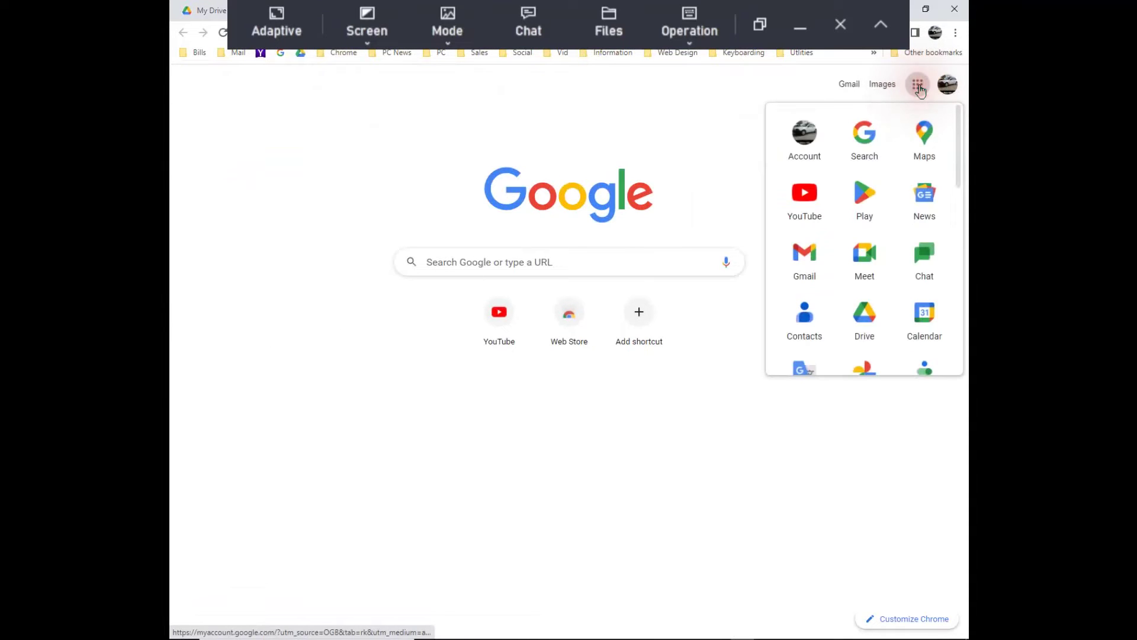
left_click(805, 201)
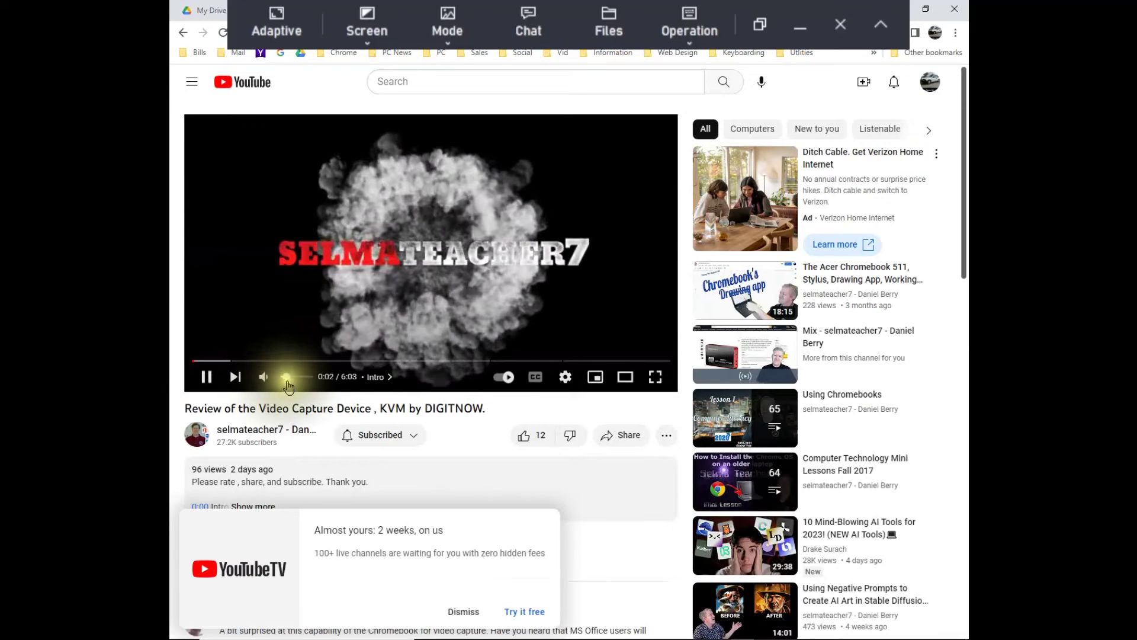
left_click_drag(278, 377, 294, 379)
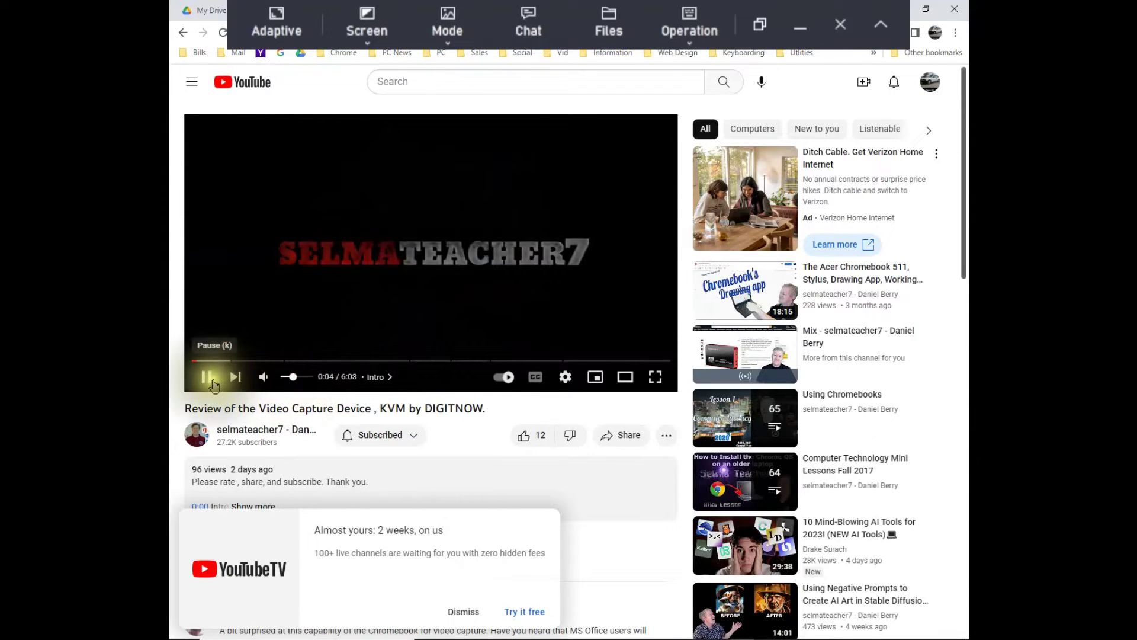
mouse_move(206, 377)
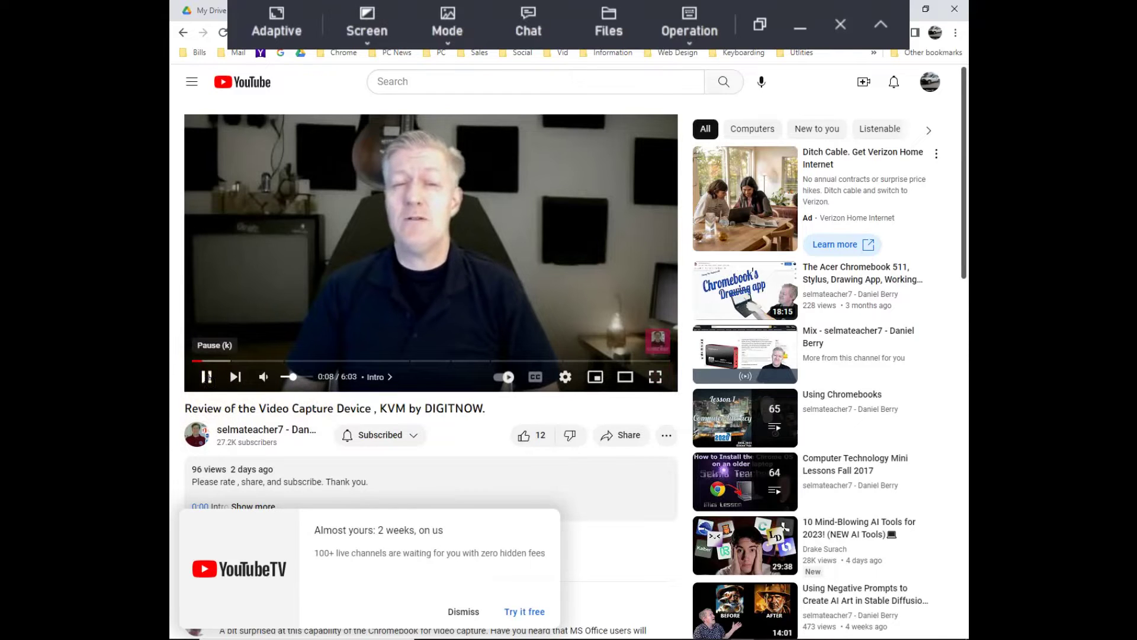
left_click(206, 377)
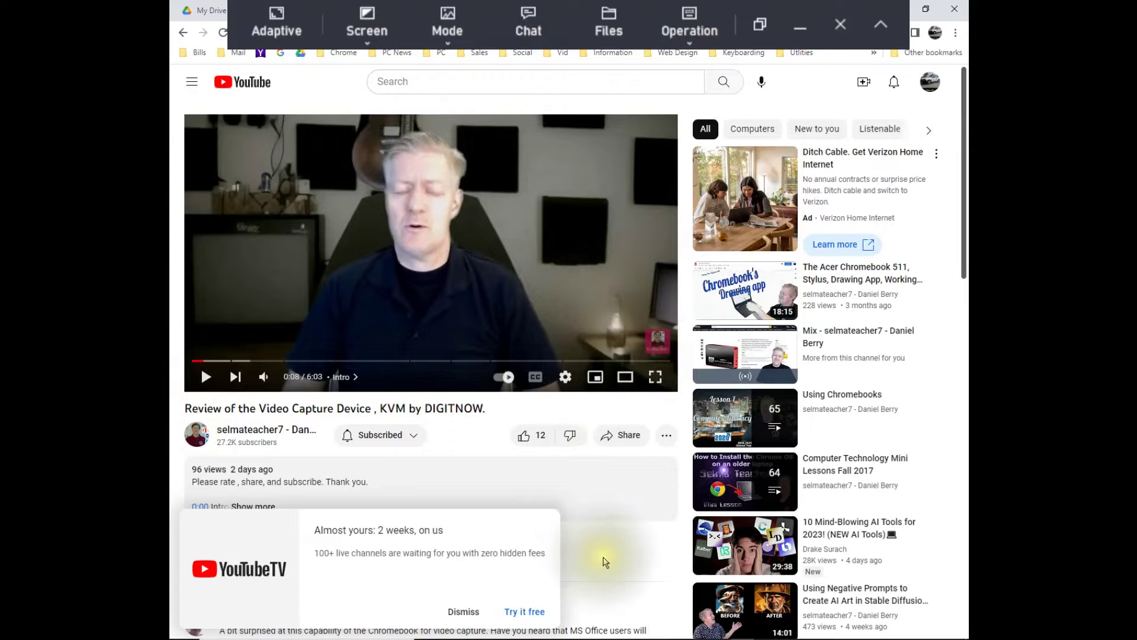
left_click(464, 611)
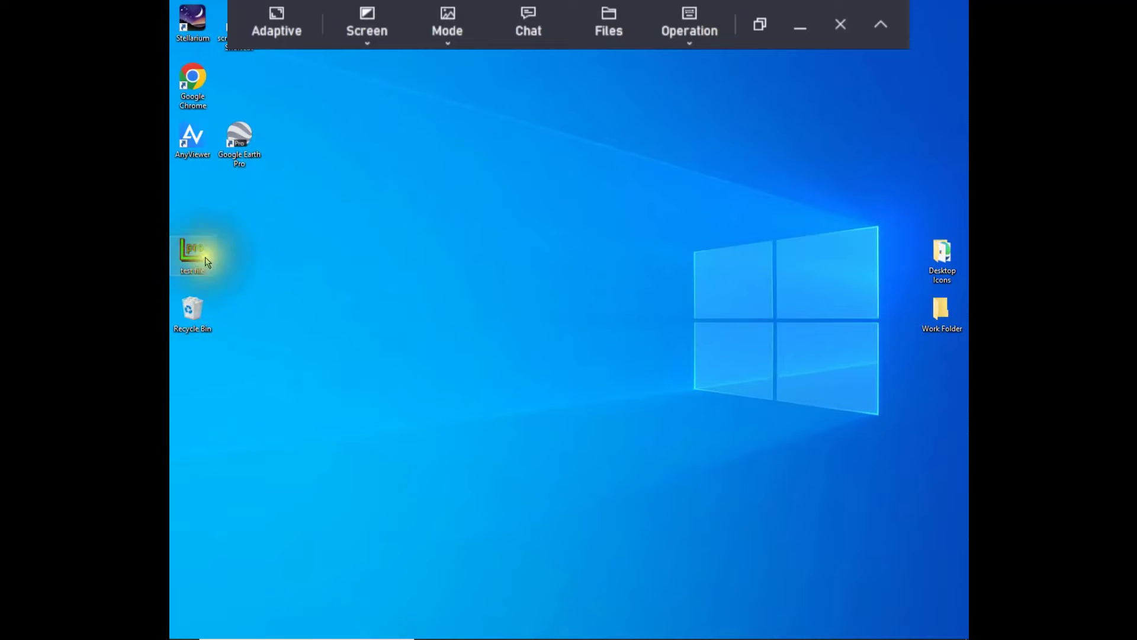
- Copy the test file on the remote desktop using its right-click menu
left_click(200, 259)
right_click(199, 260)
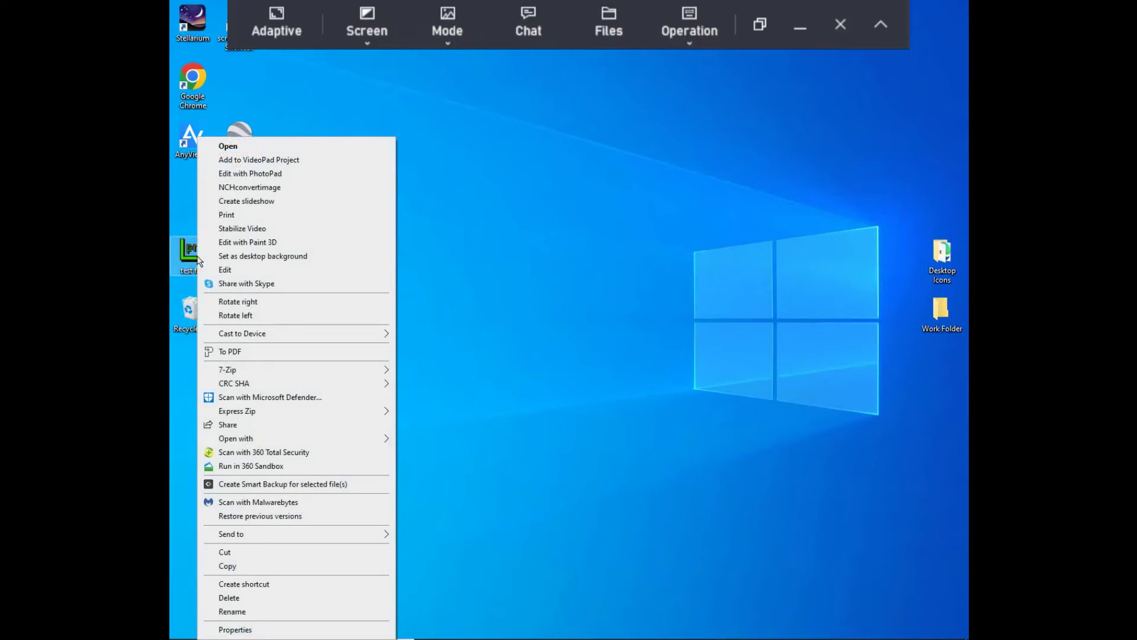
left_click(240, 566)
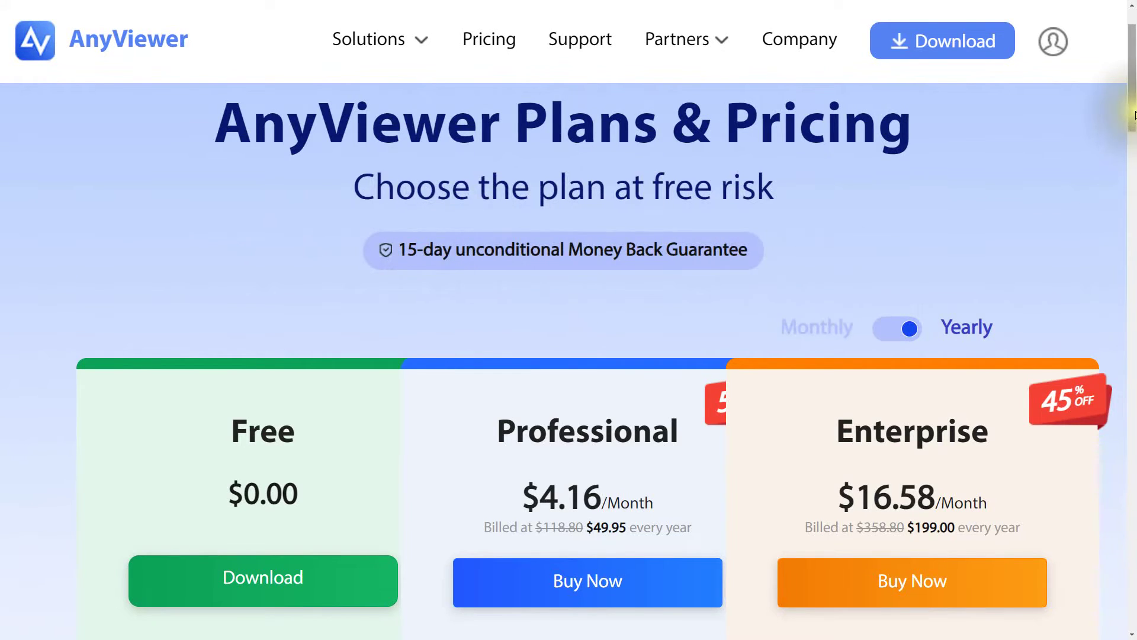
- Scroll the pricing page to the channels, sessions and devices feature comparison
left_click_drag(1131, 95, 1131, 110)
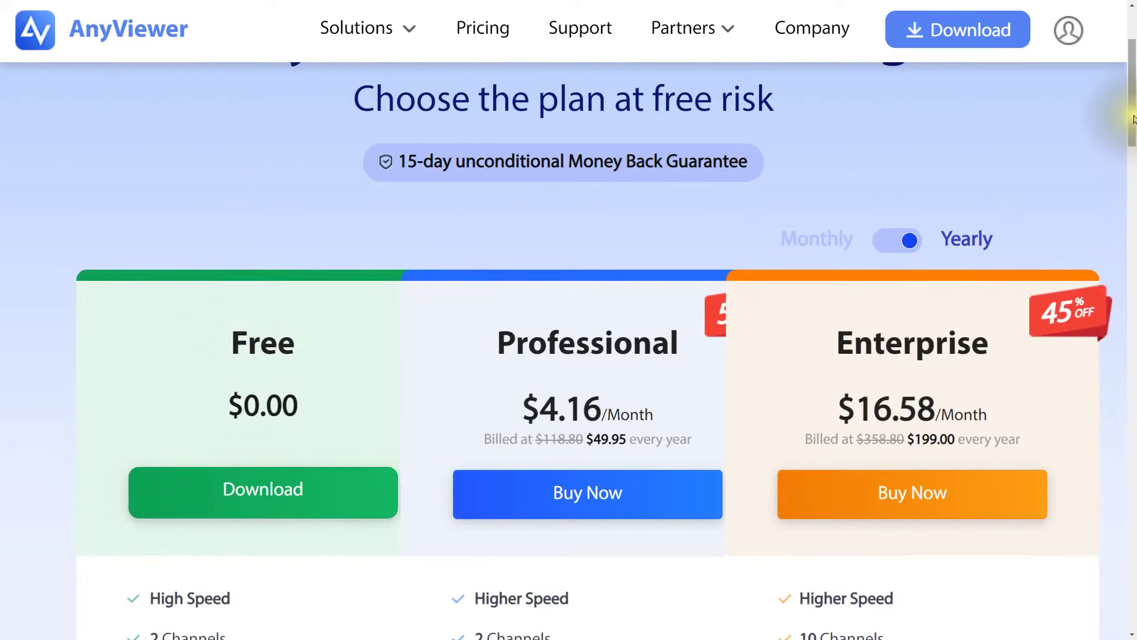
left_click_drag(1131, 115, 1134, 135)
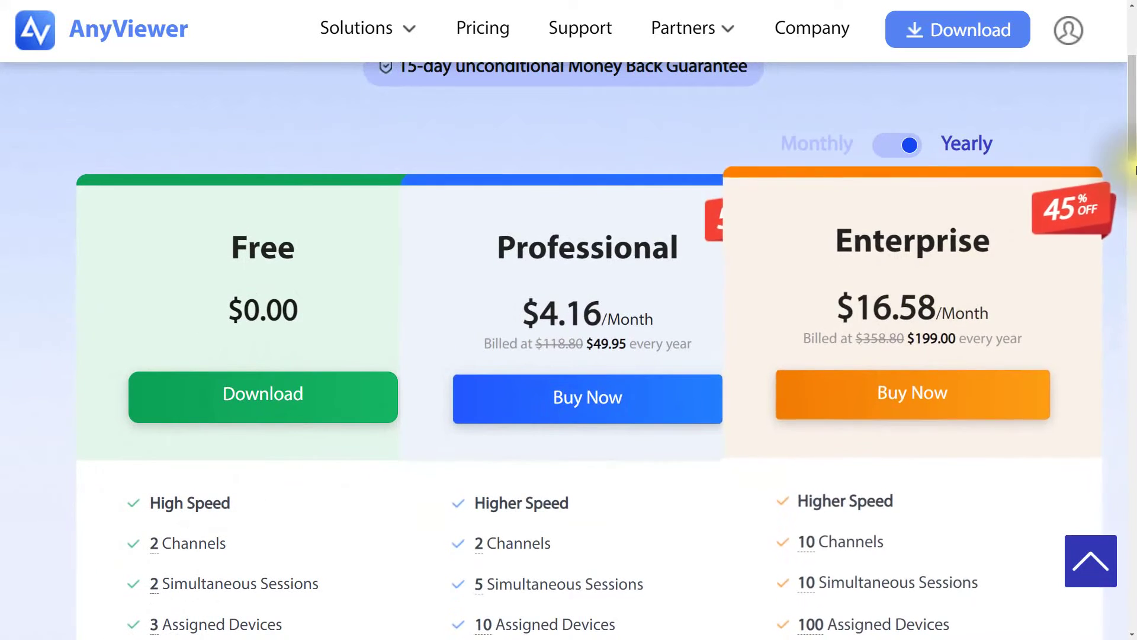
left_click_drag(1134, 127, 1134, 145)
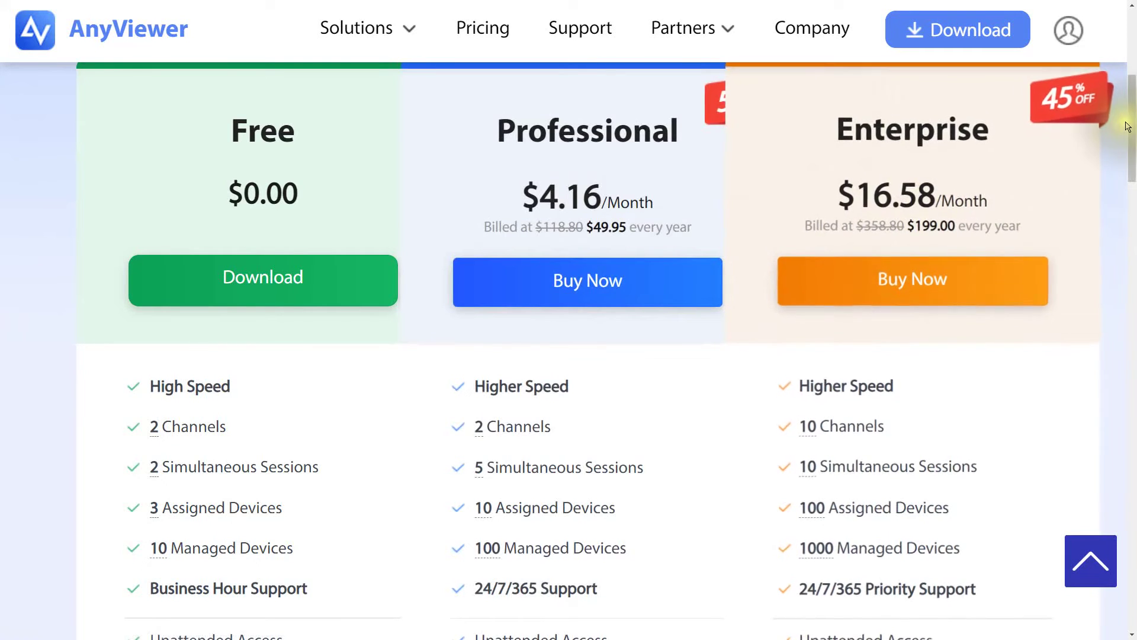
left_click_drag(1132, 126, 1132, 165)
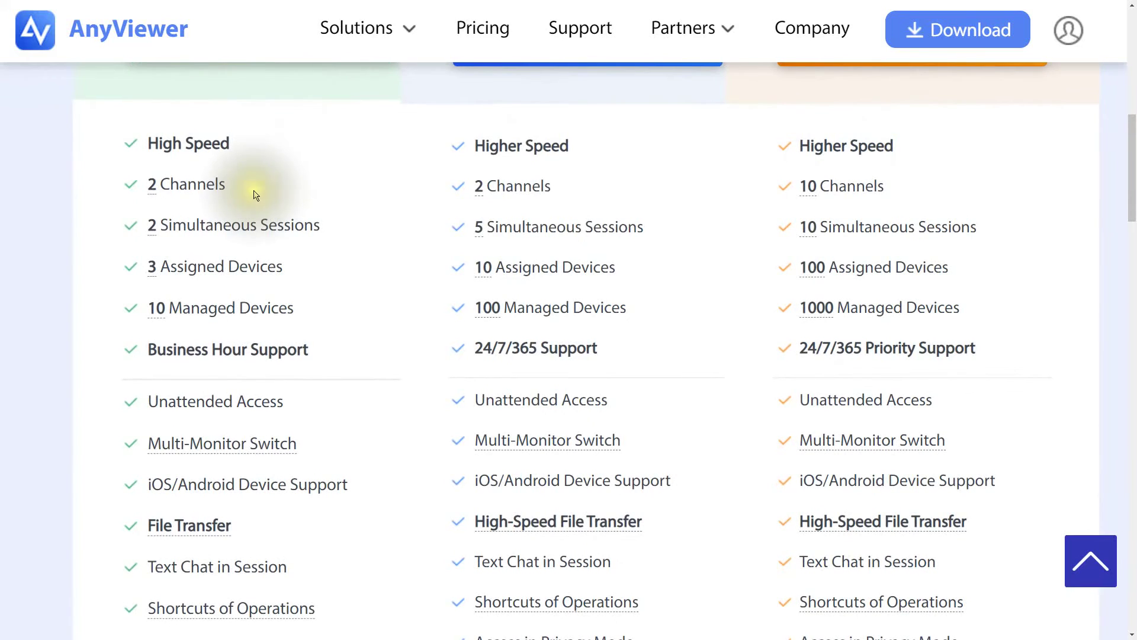
mouse_move(841, 426)
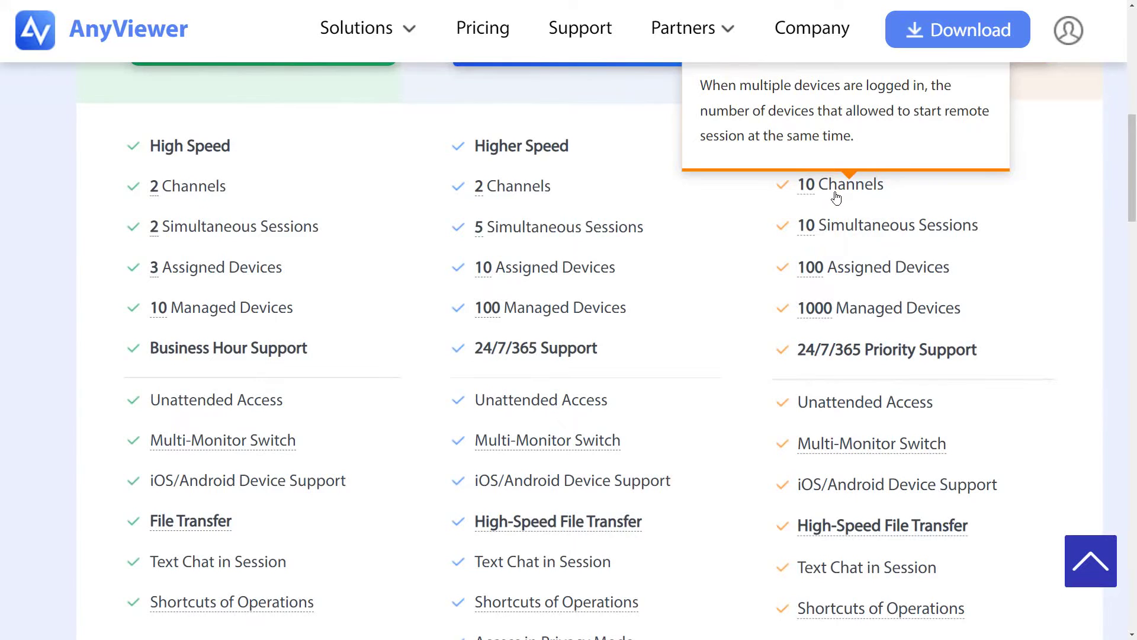
- Show tooltips for Channels, 5 and 10 Simultaneous Sessions, and Managed Devices, then scroll down
left_click(836, 198)
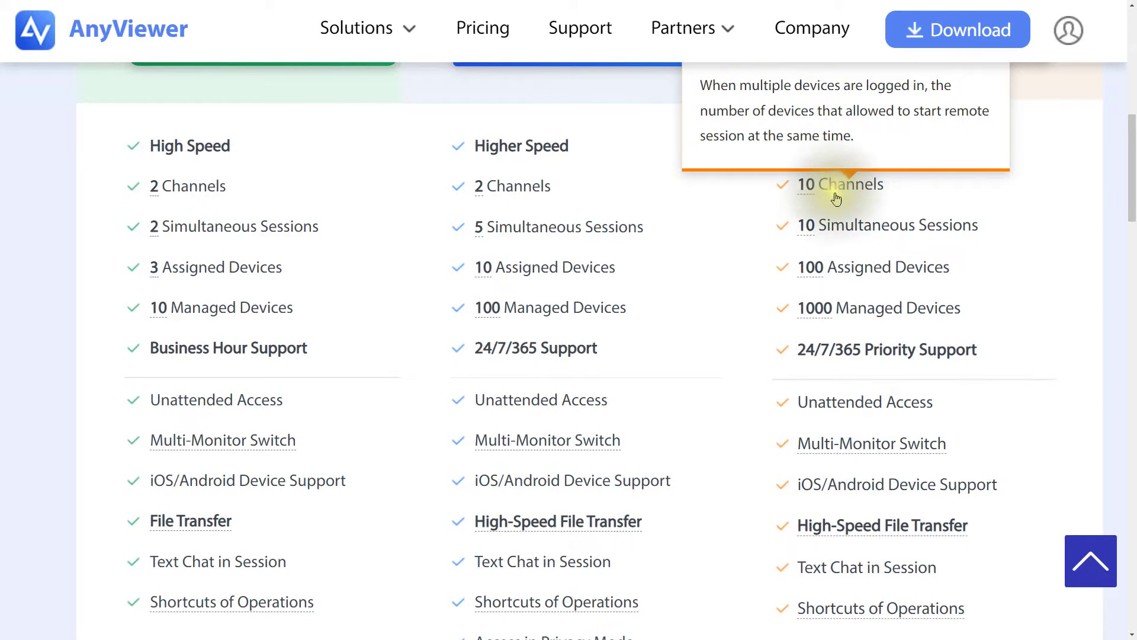
mouse_move(233, 226)
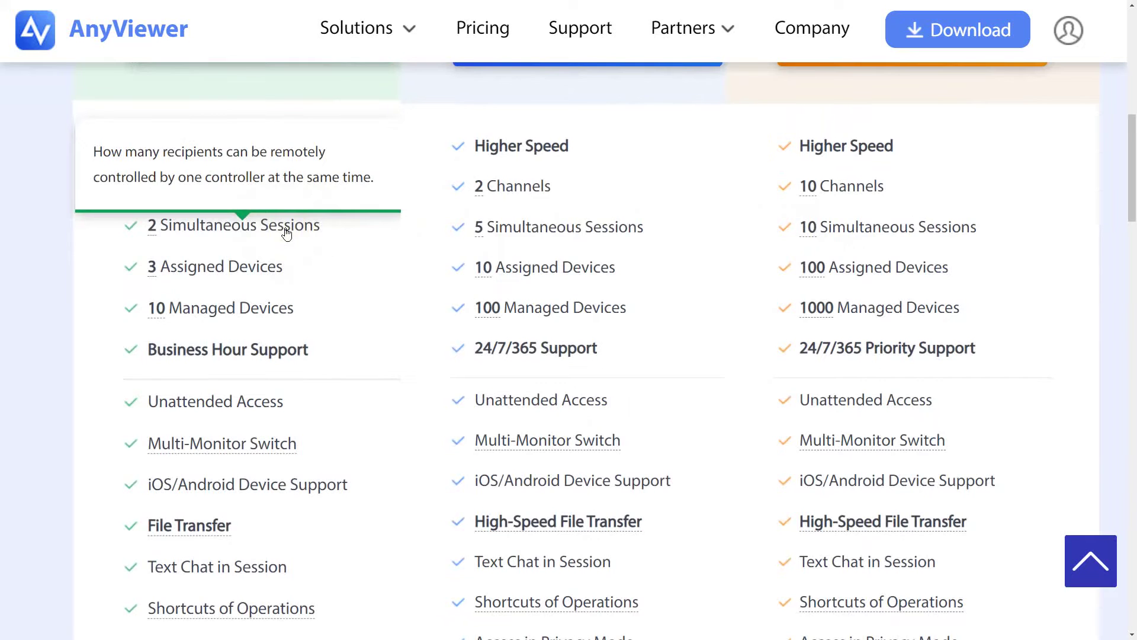
left_click(470, 253)
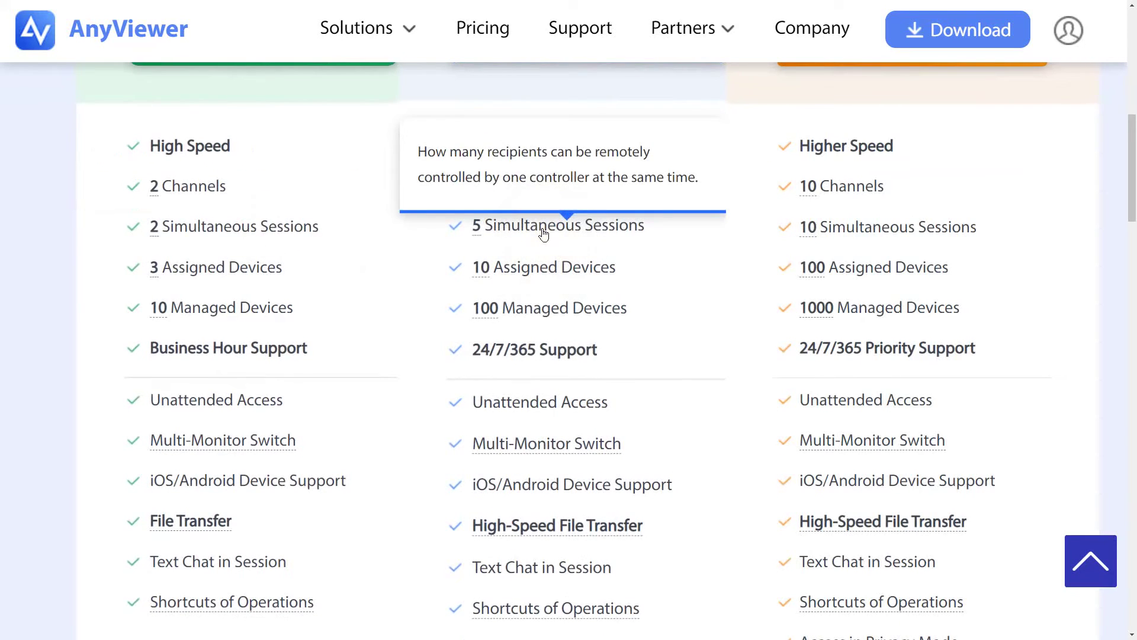
left_click(860, 238)
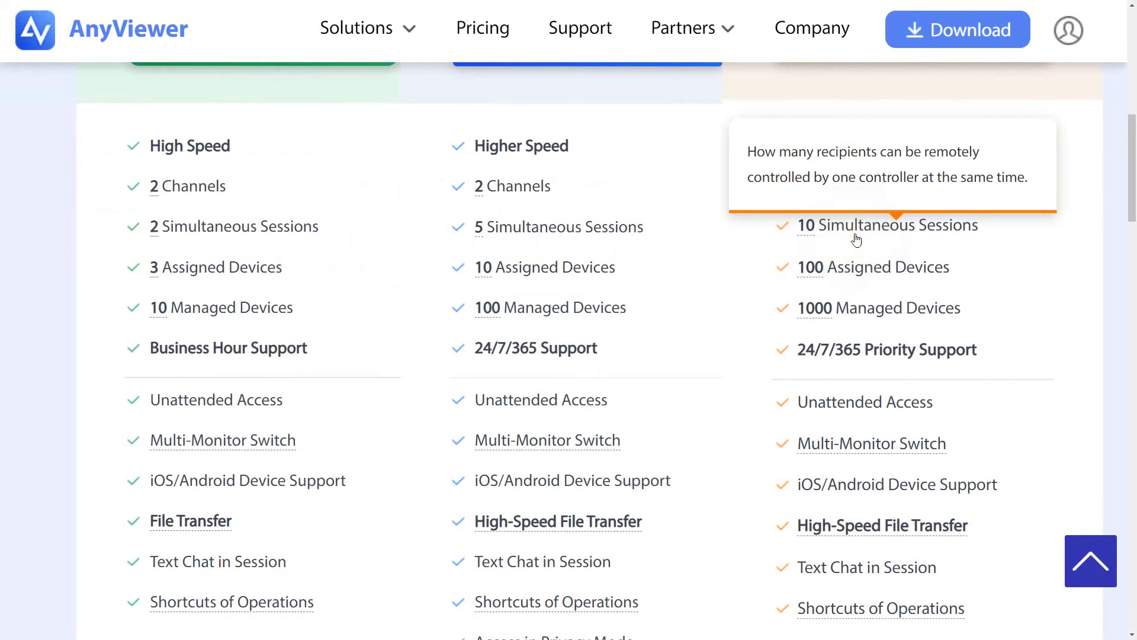
left_click(878, 229)
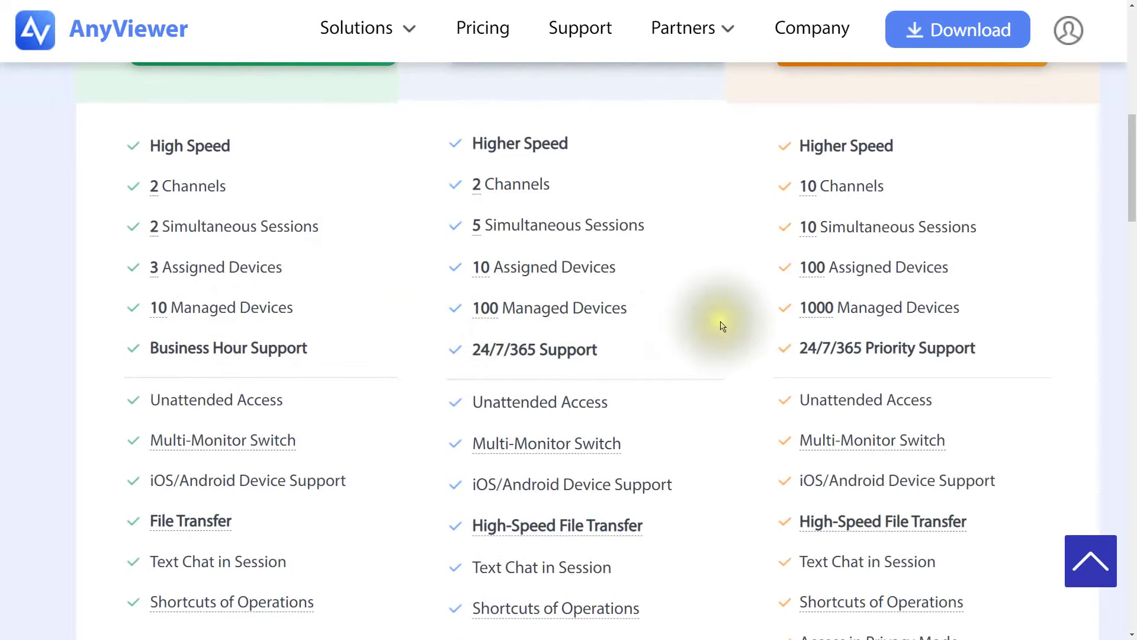
mouse_move(815, 307)
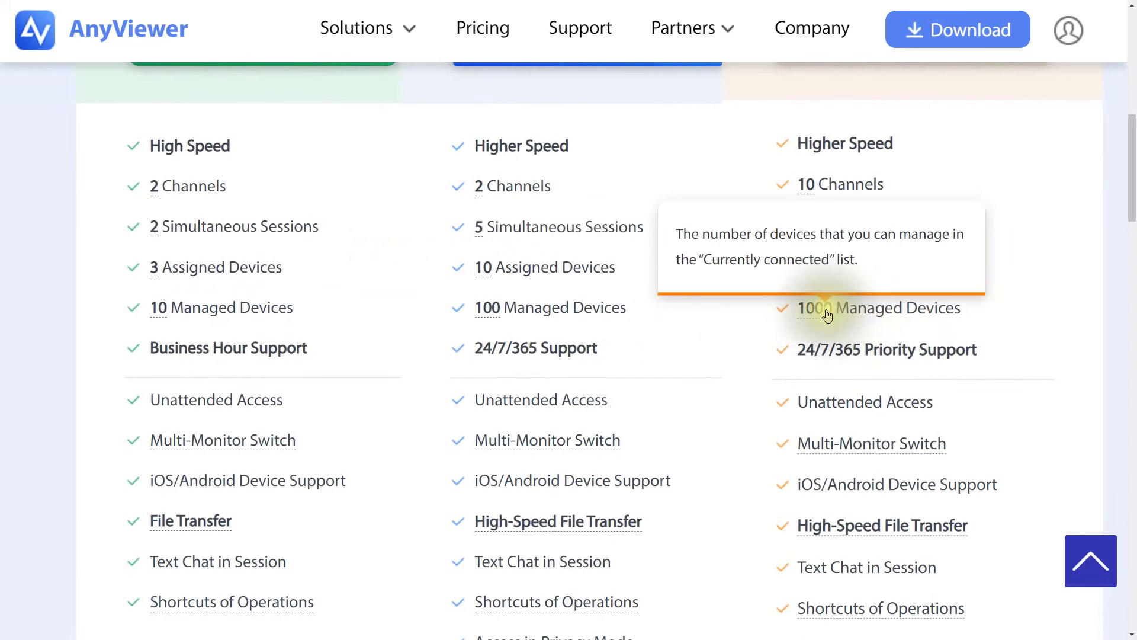
scroll(1130, 164, "down", 2)
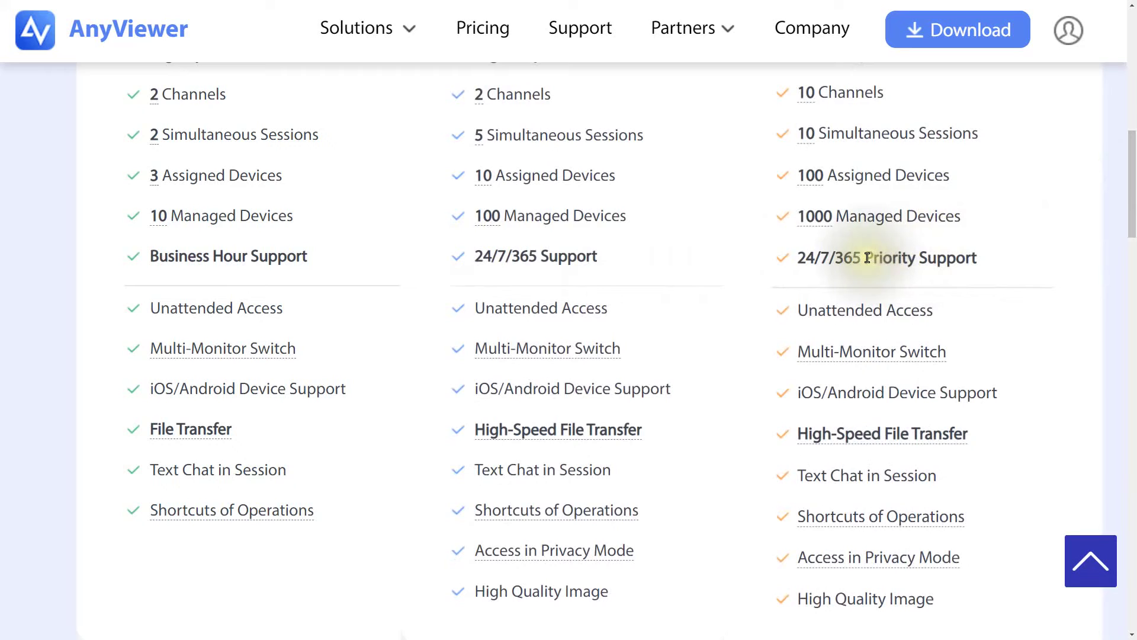
- Reach the comparison's end and reveal Professional's High-Speed File Transfer limits: 10 MB/s, 1 TB files
left_click_drag(868, 258, 971, 259)
left_click(1014, 266)
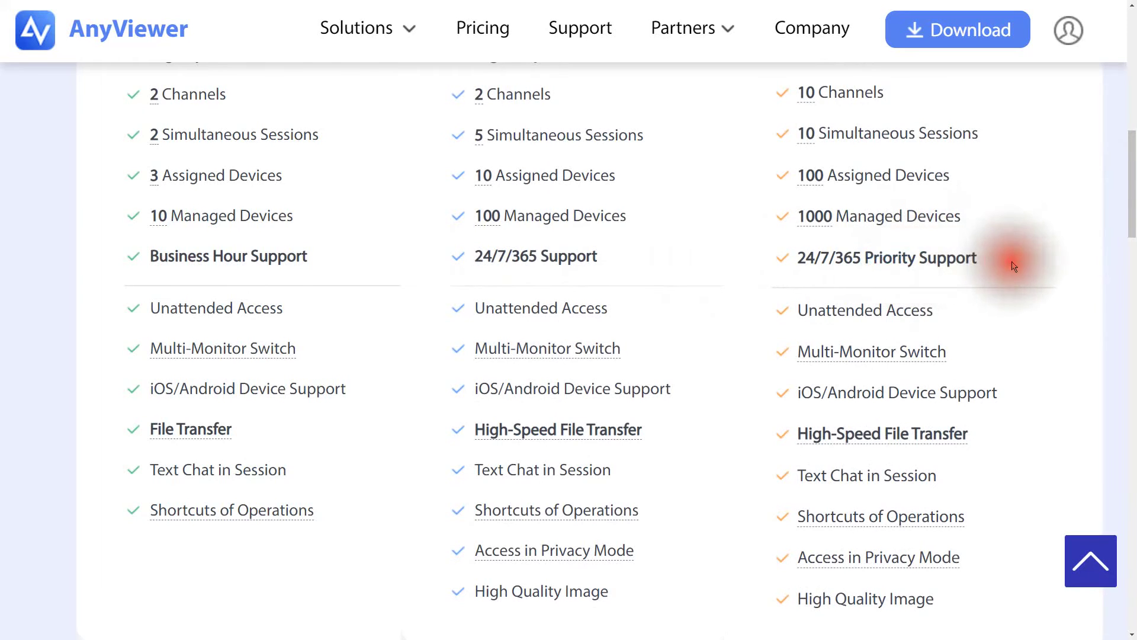
left_click_drag(1133, 203, 1131, 220)
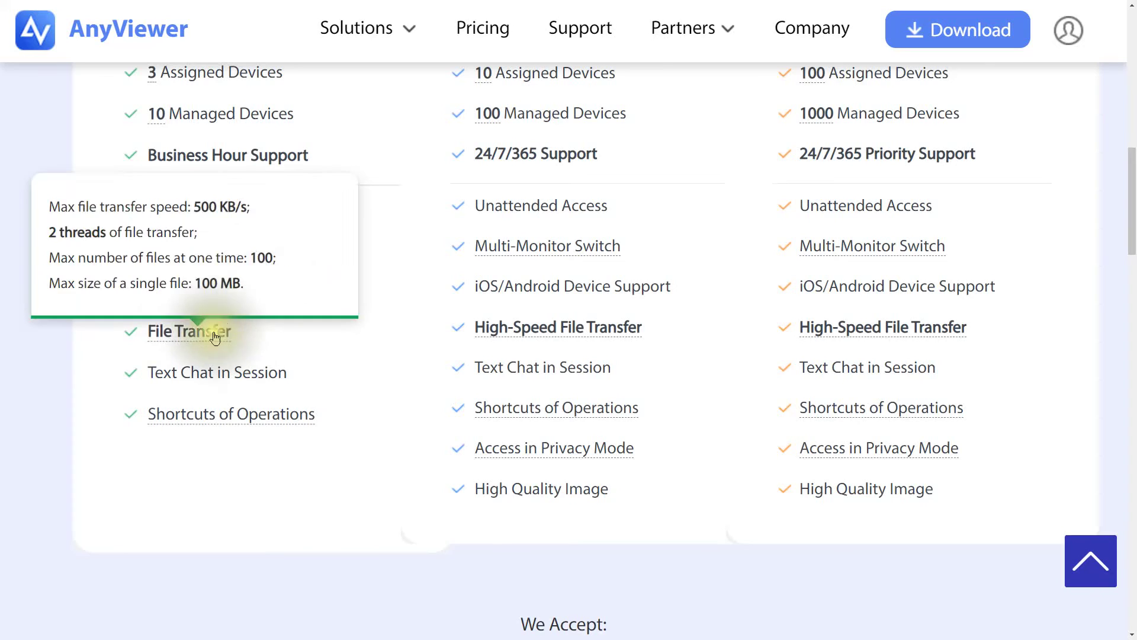
mouse_move(556, 428)
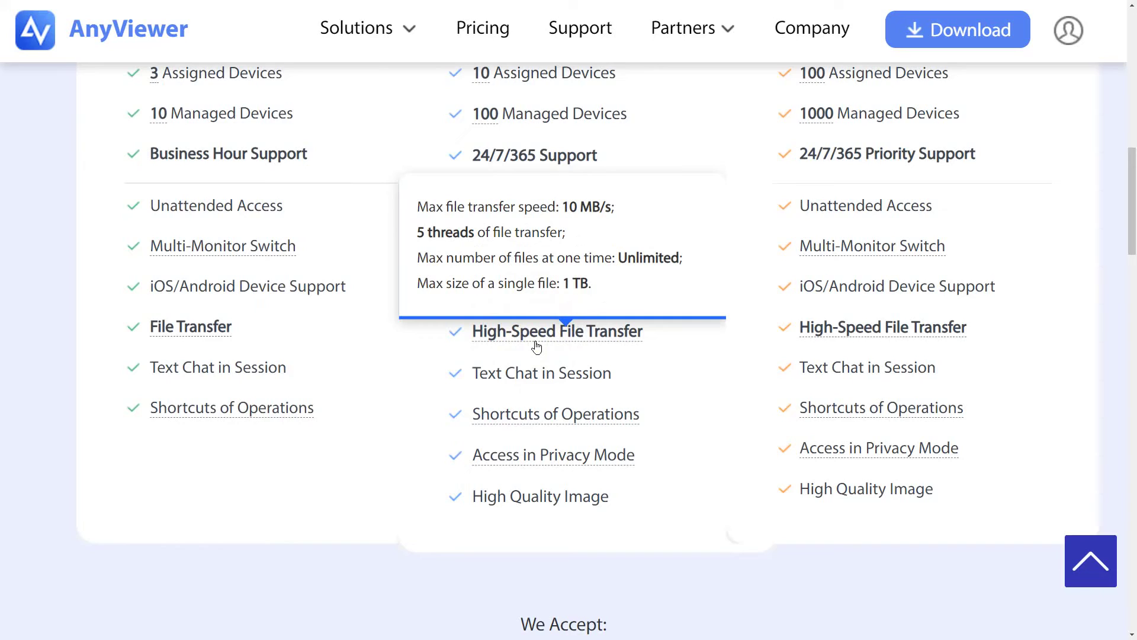
mouse_move(557, 331)
left_click(579, 332)
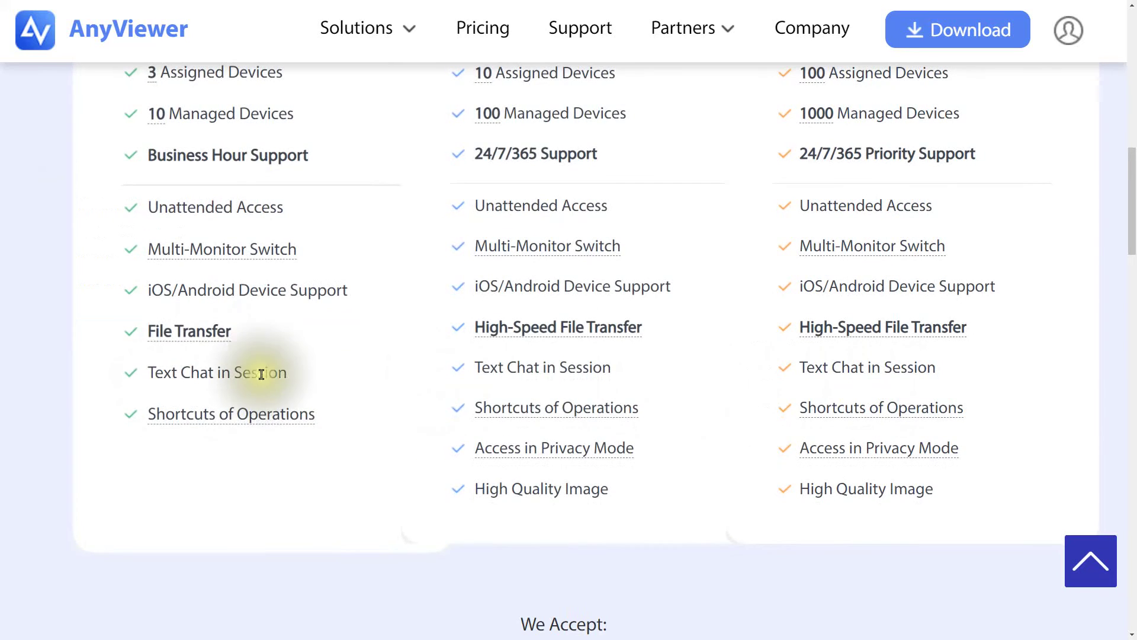
- Review the Privacy Mode explanation, then scroll back up to the Free, Professional and Enterprise prices
left_click(193, 422)
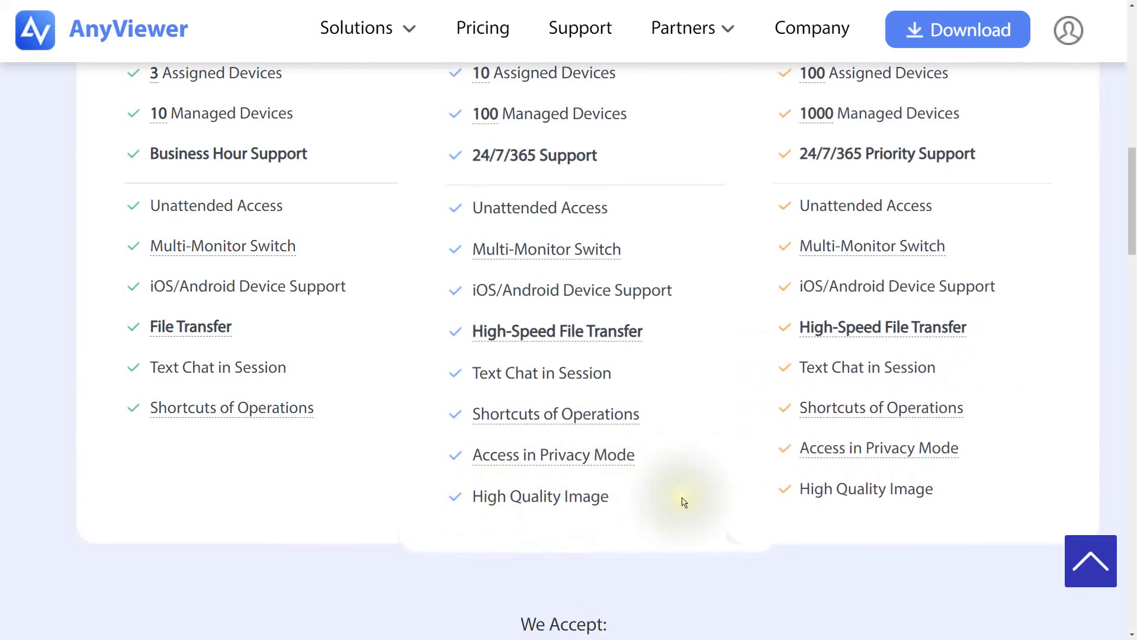
scroll(736, 467, "up", 4)
scroll(739, 469, "up", 4)
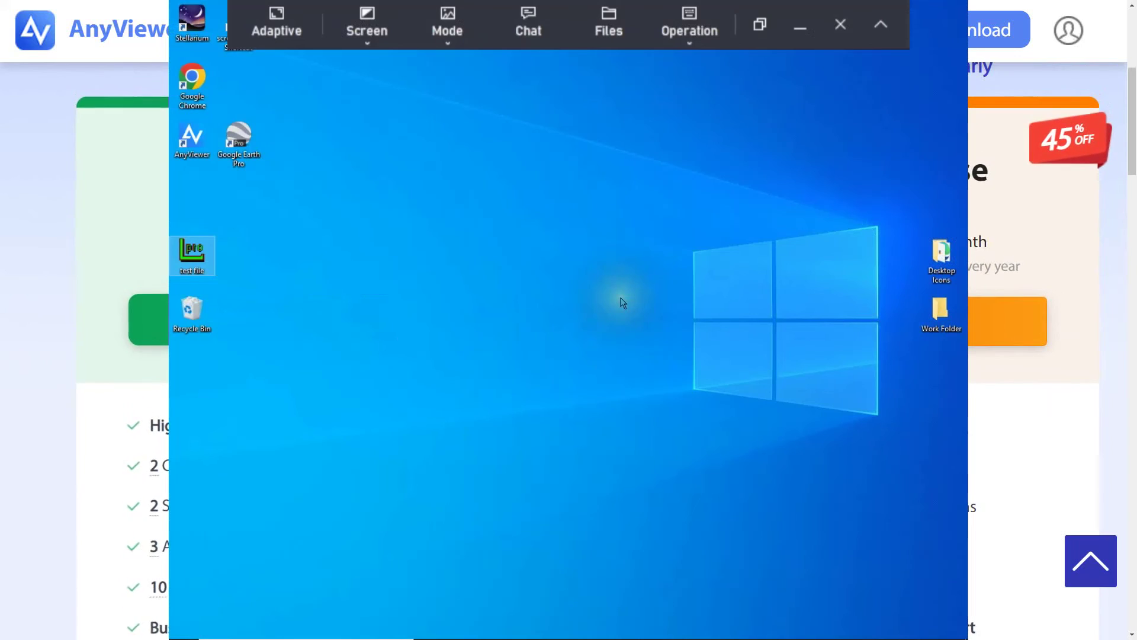
- Scroll down to the We Accept payment logos and the Can't Find Your Plan? section
scroll(717, 477, "down", 8)
scroll(714, 475, "down", 4)
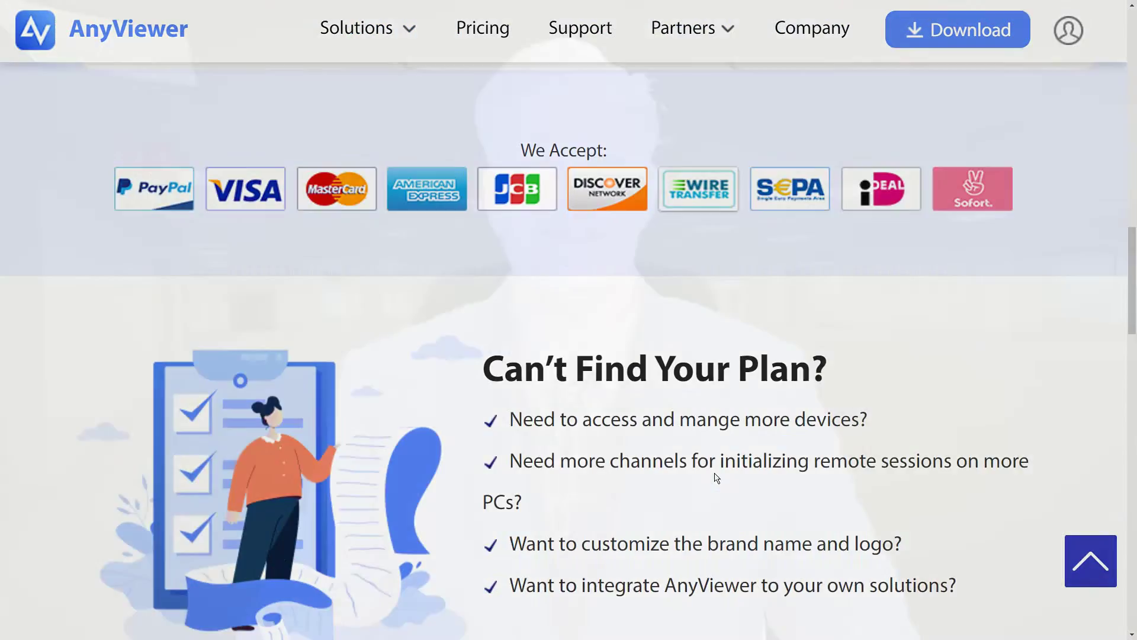